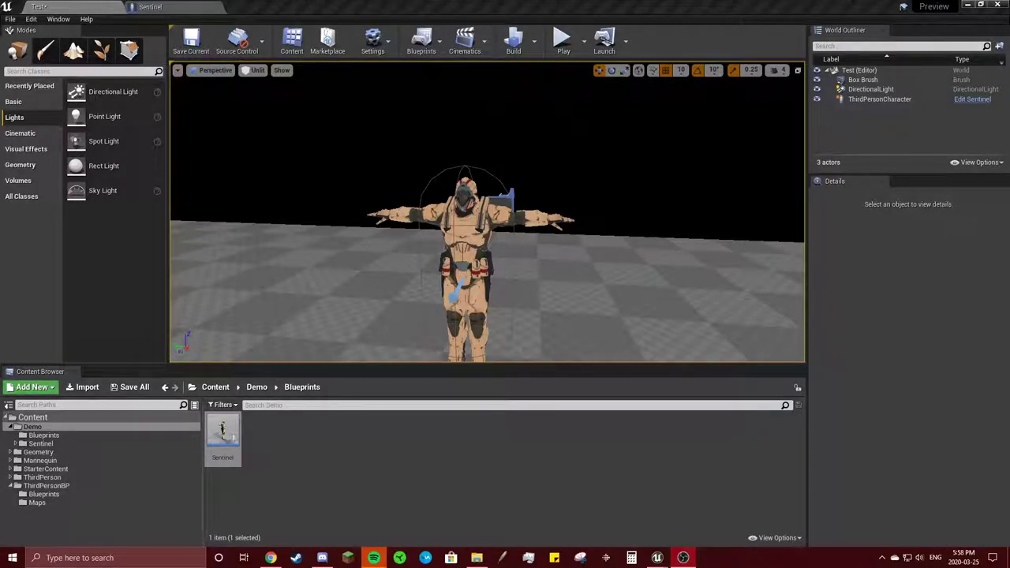
Select the ThirdPersonCharacter actor in the level.
right_drag(487, 212, 548, 211)
click(466, 212)
key(Escape)
click(695, 288)
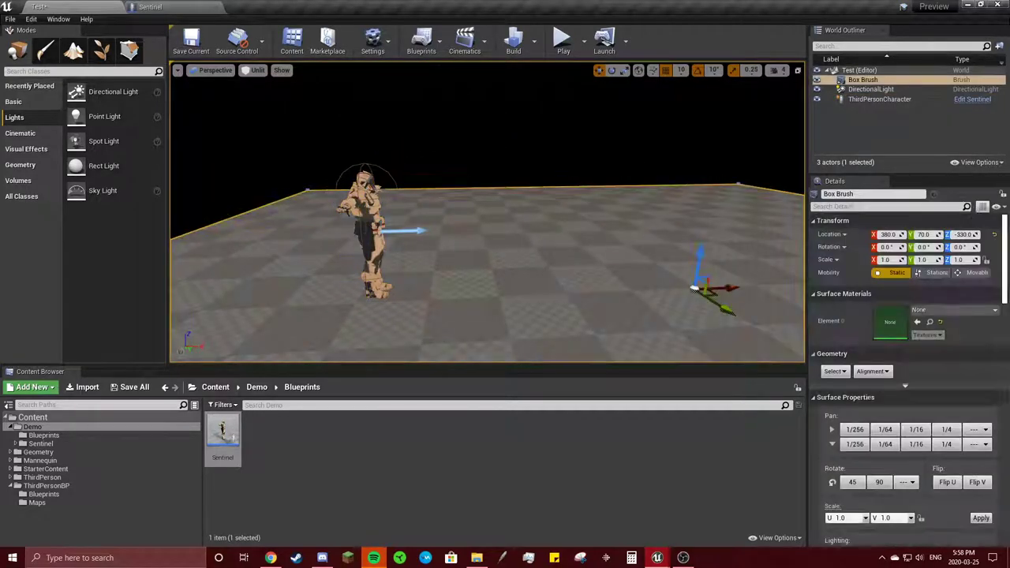
click(879, 99)
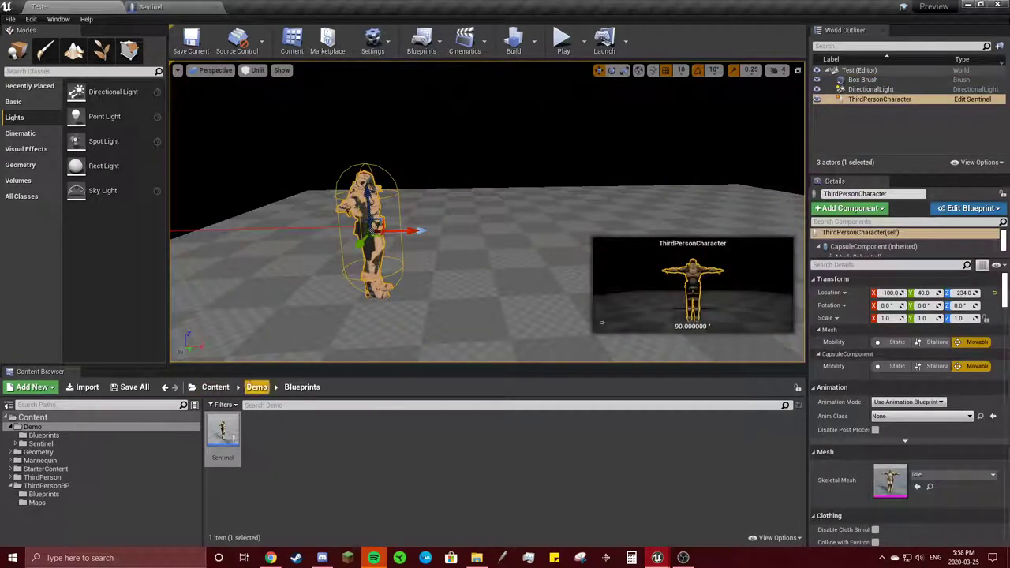
Create an Animation Blueprint targeting Idle_Skeleton in the Demo Blueprints folder and name it ABP_Sentinel.
right_click(261, 438)
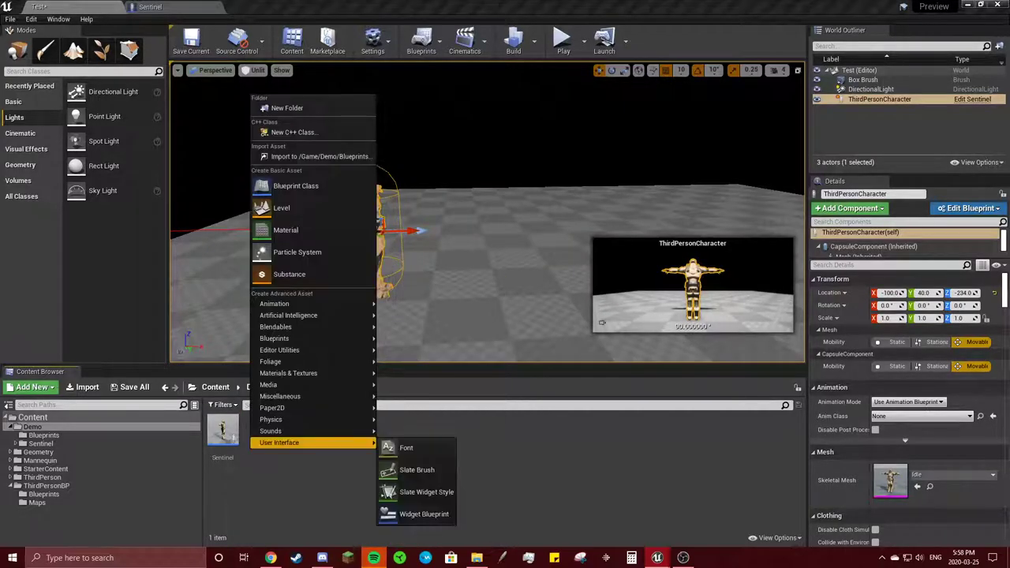
mouse_move(274, 304)
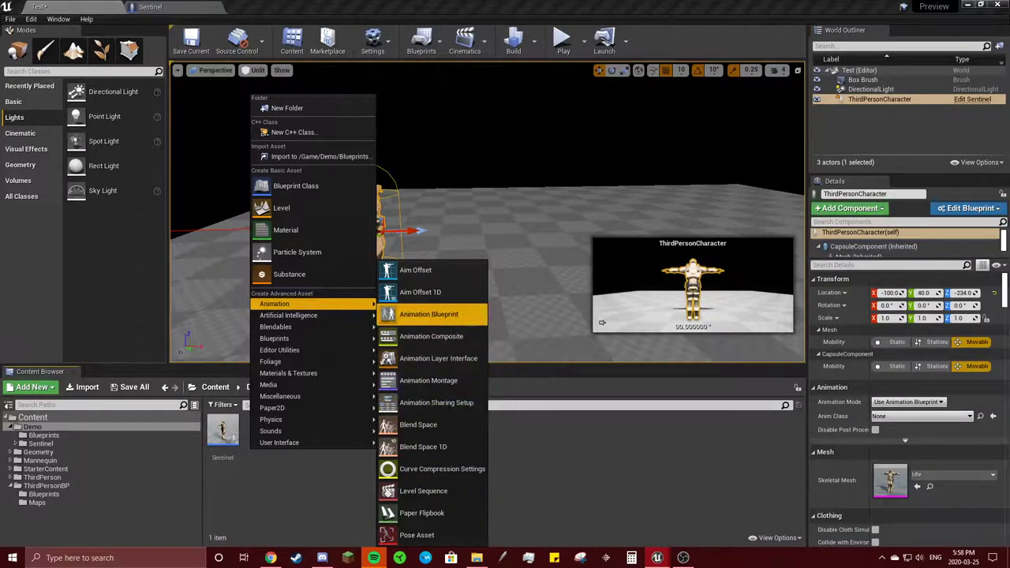
click(431, 315)
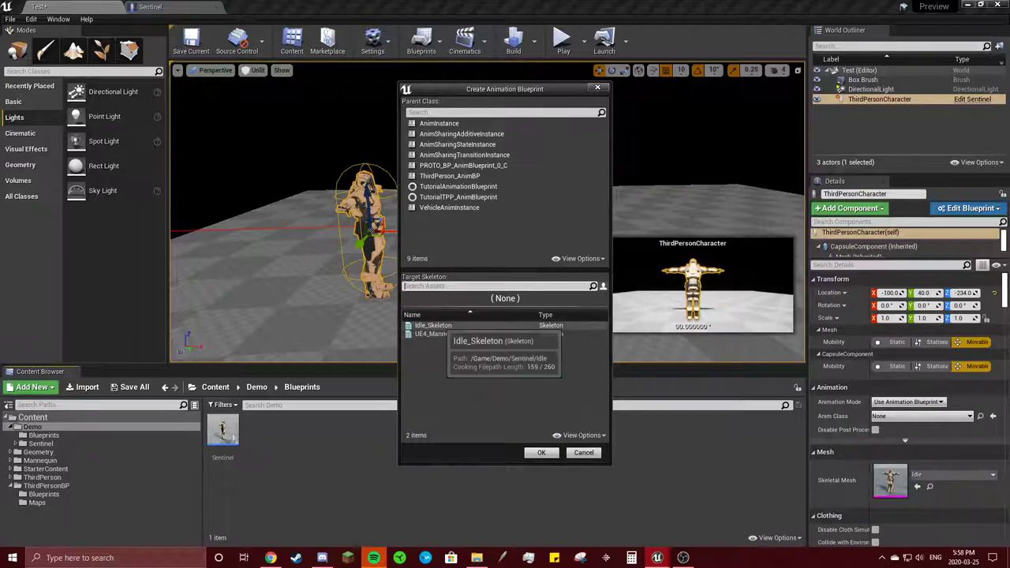
click(439, 326)
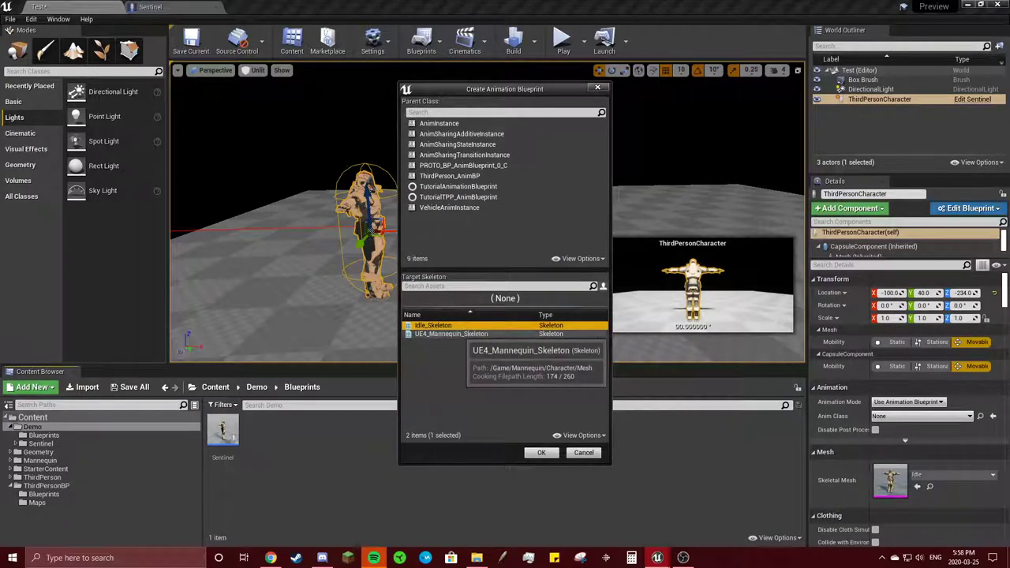
click(542, 452)
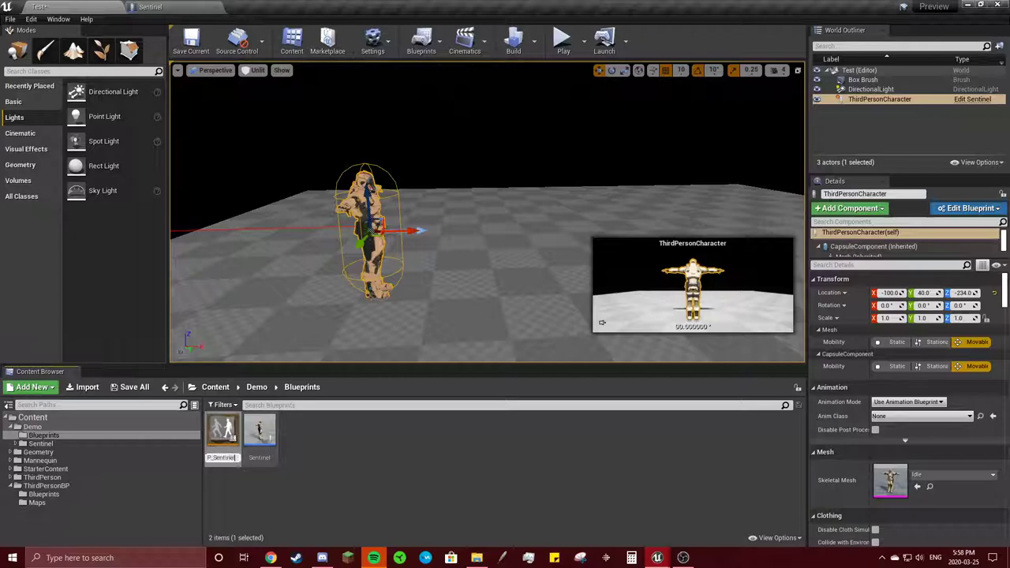
Rename the Sentinel character blueprint as BP_Sentinel.
right_click(260, 432)
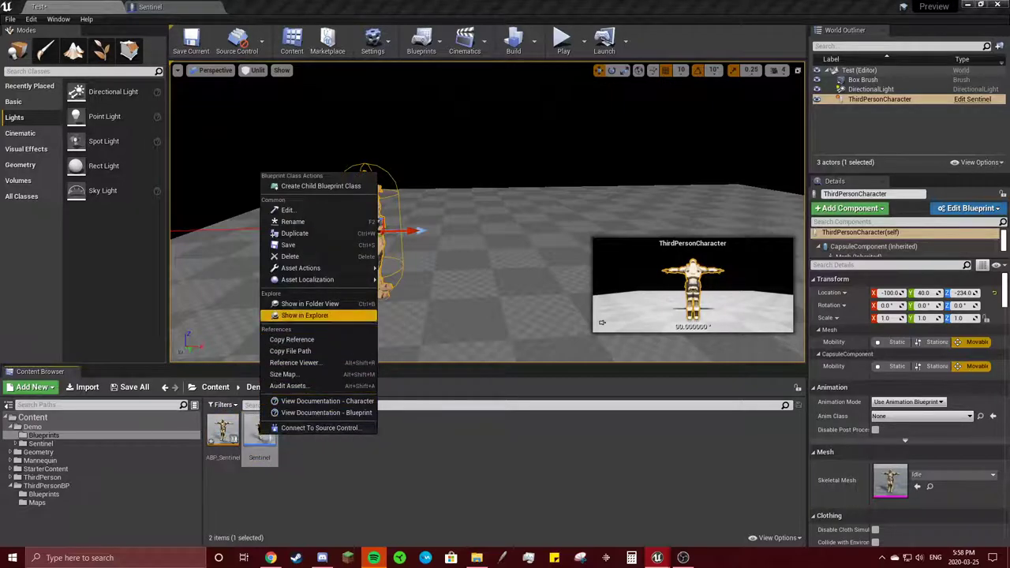
click(293, 222)
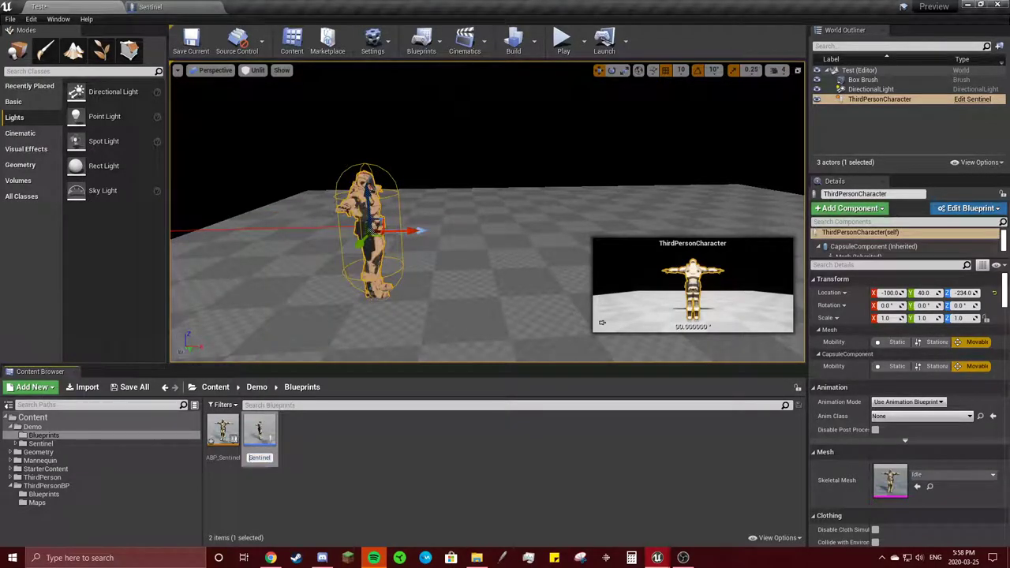
text(BP_Sentinel)
key(Return)
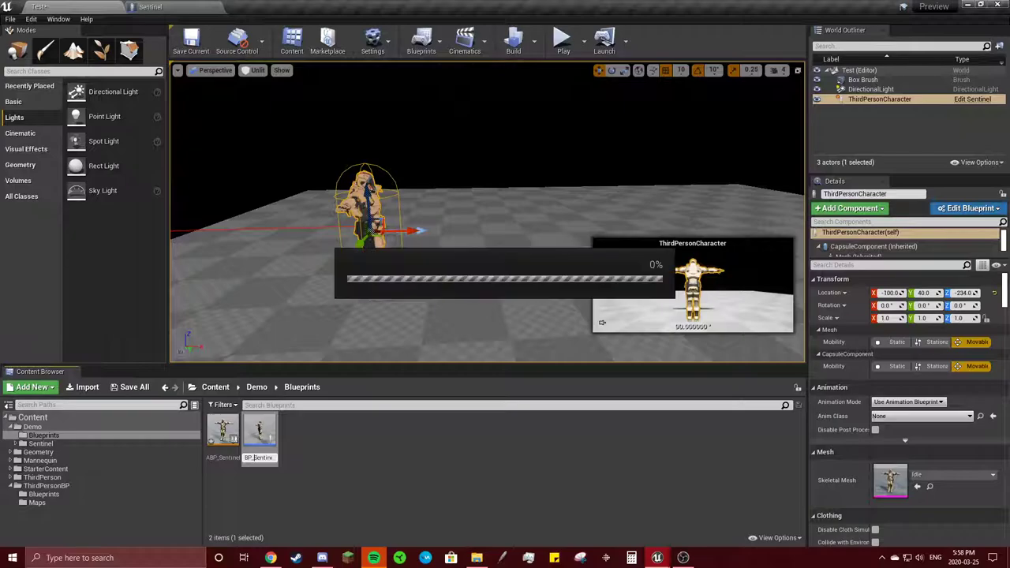
Open the ABP_Sentinel animation blueprint and add a new state machine beside the Output Pose node.
click(227, 427)
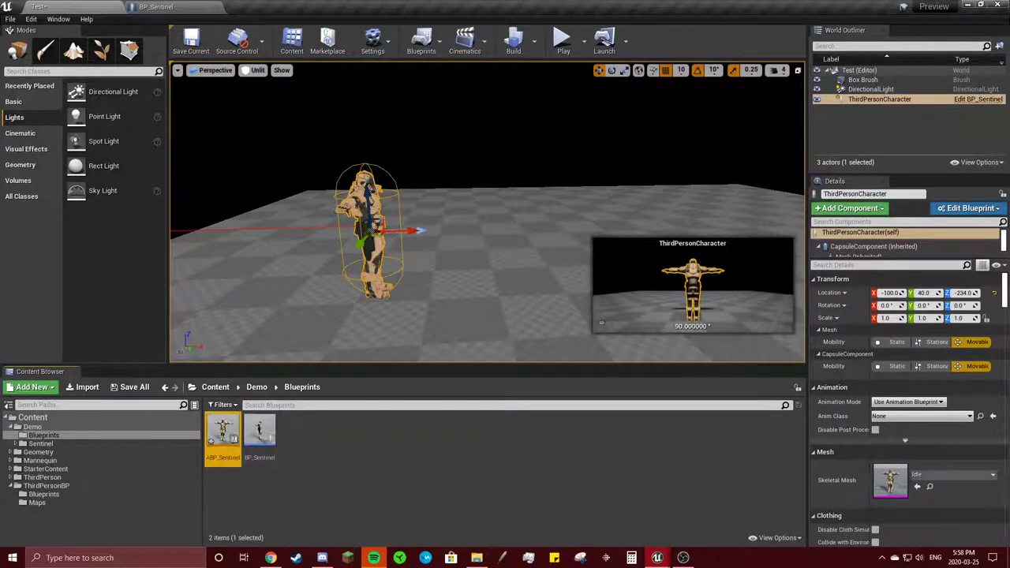
double_click(222, 430)
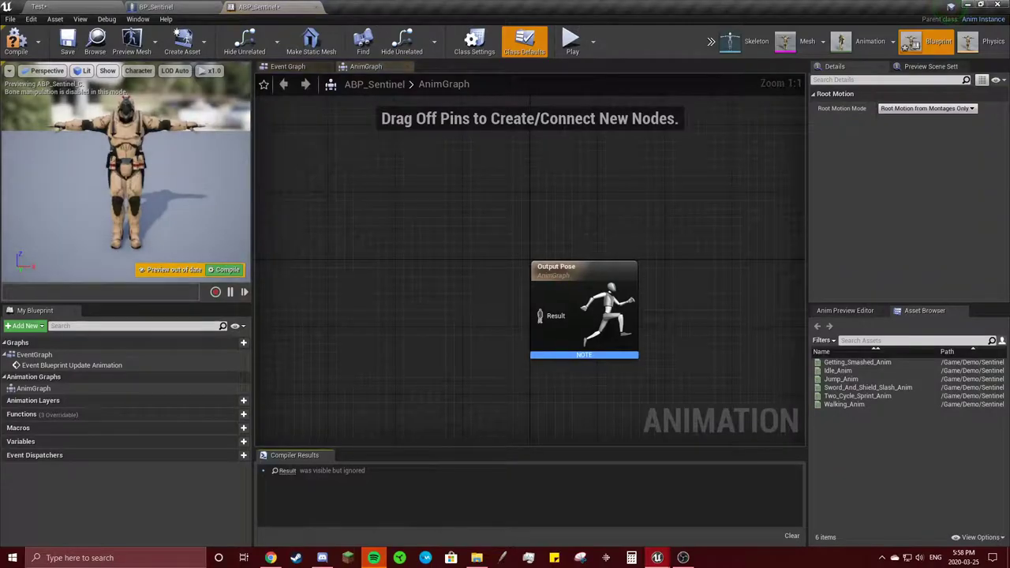
right_drag(445, 224, 456, 195)
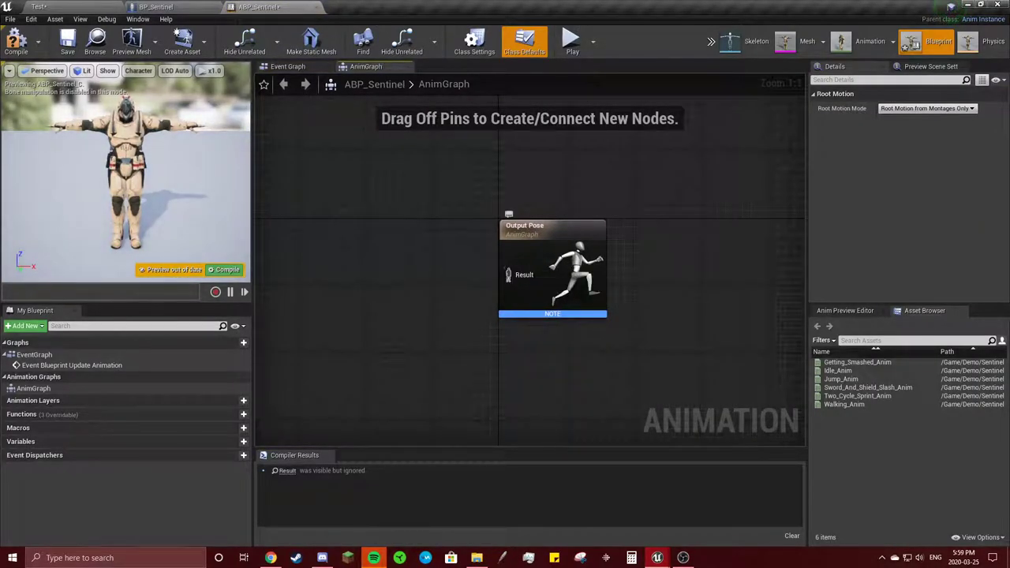
right_drag(552, 284, 549, 280)
right_click(423, 257)
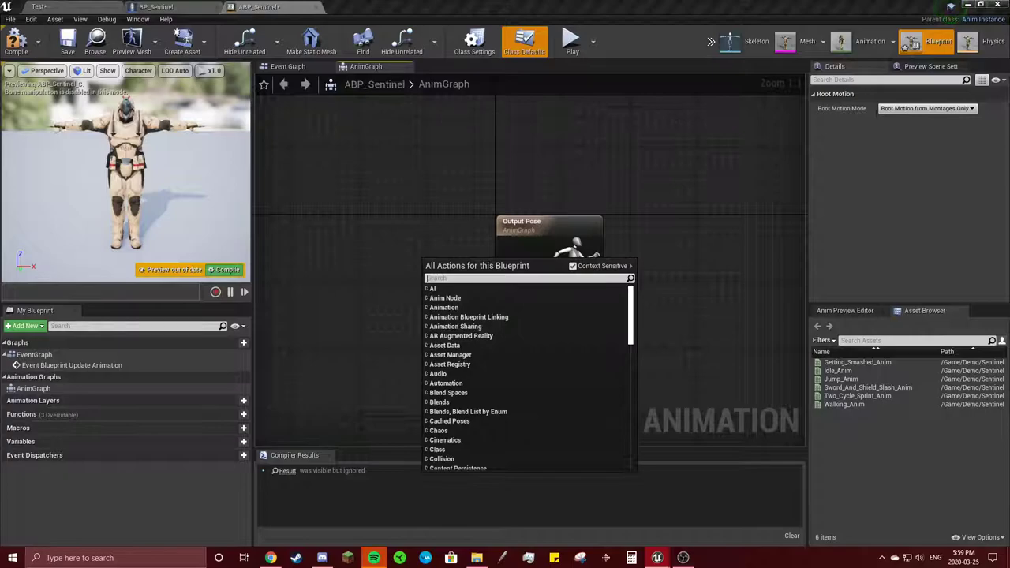
text(add new s)
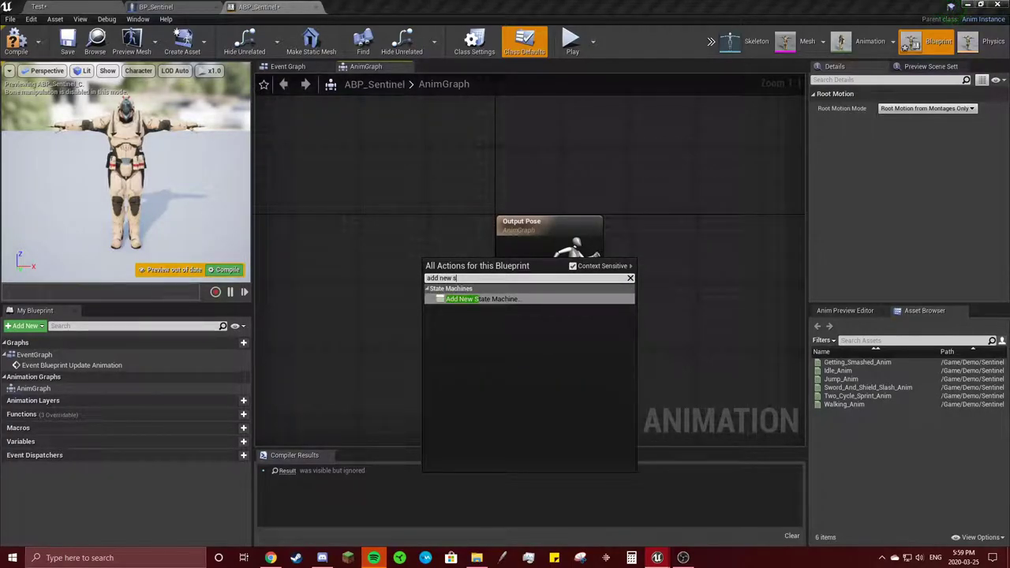
key(Return)
Rename the new state machine as Basic Movement and connect it to the Result of the Output Pose node.
click(417, 253)
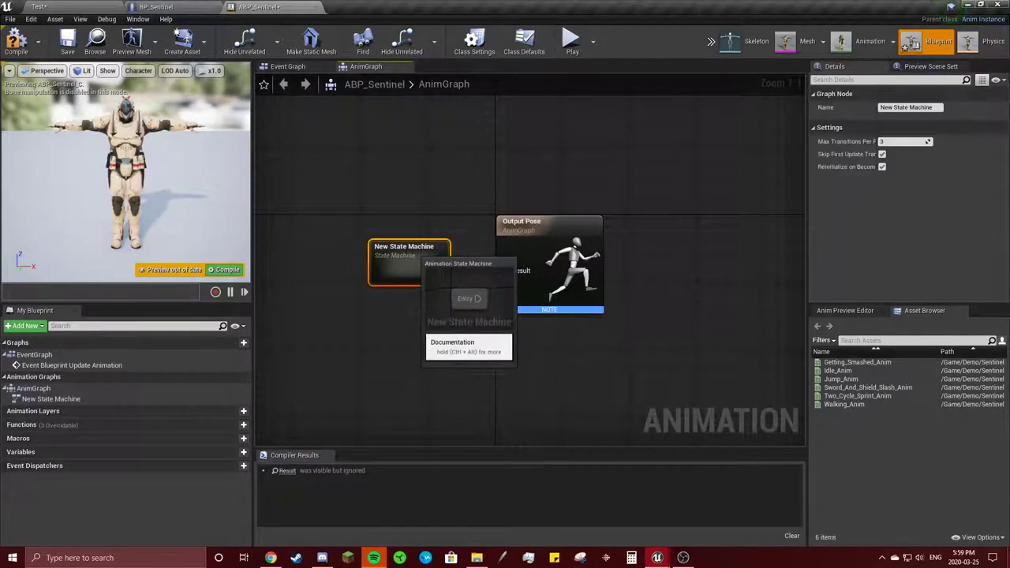
right_click(418, 251)
click(449, 356)
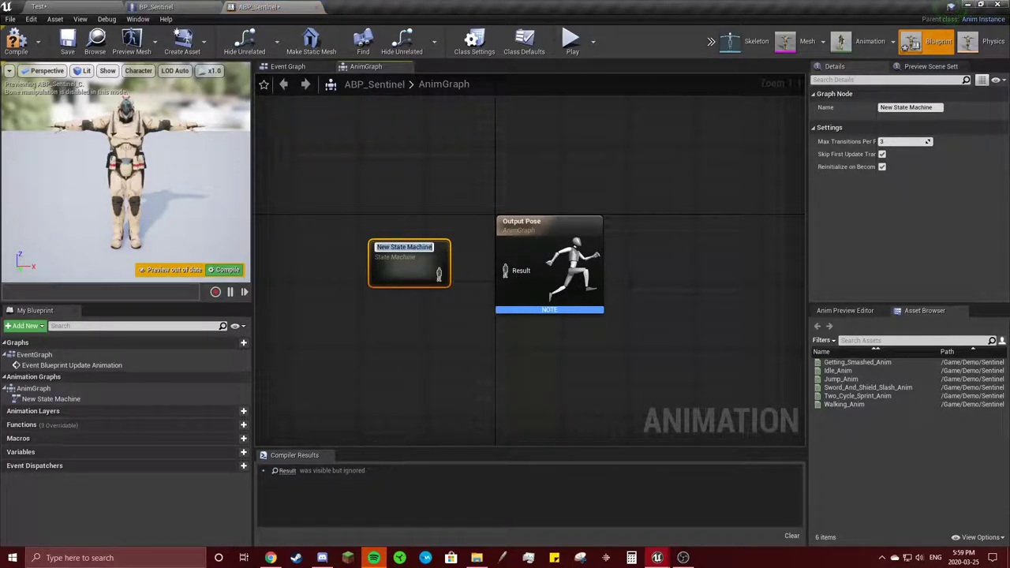
text(Bas)
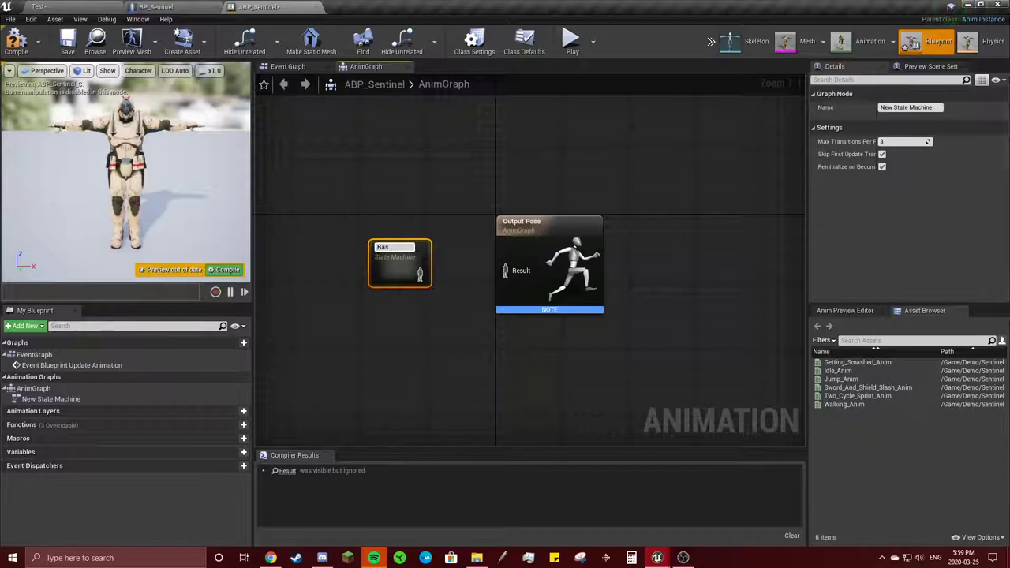
text(ic Movement)
key(Return)
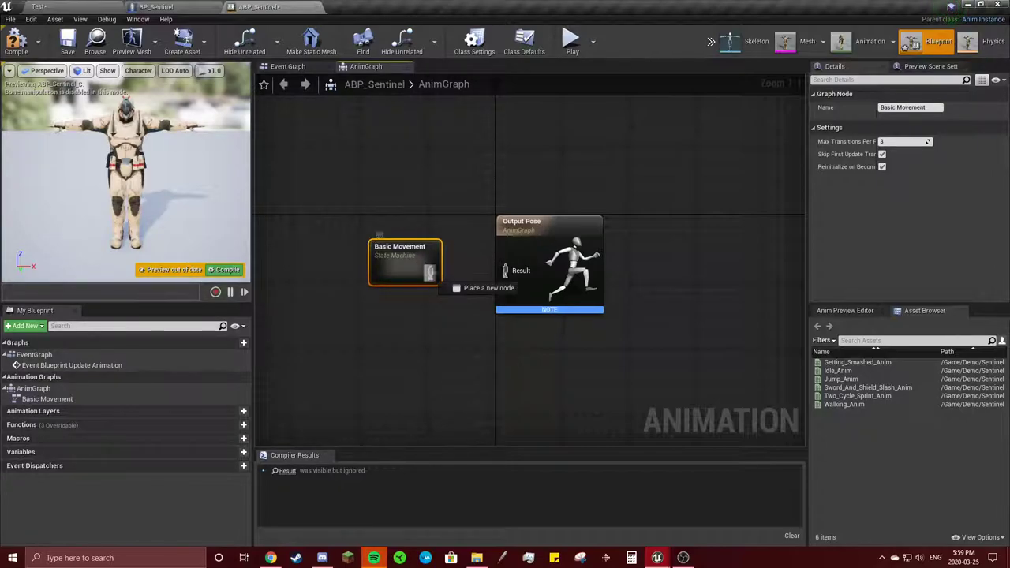
drag(452, 283, 518, 277)
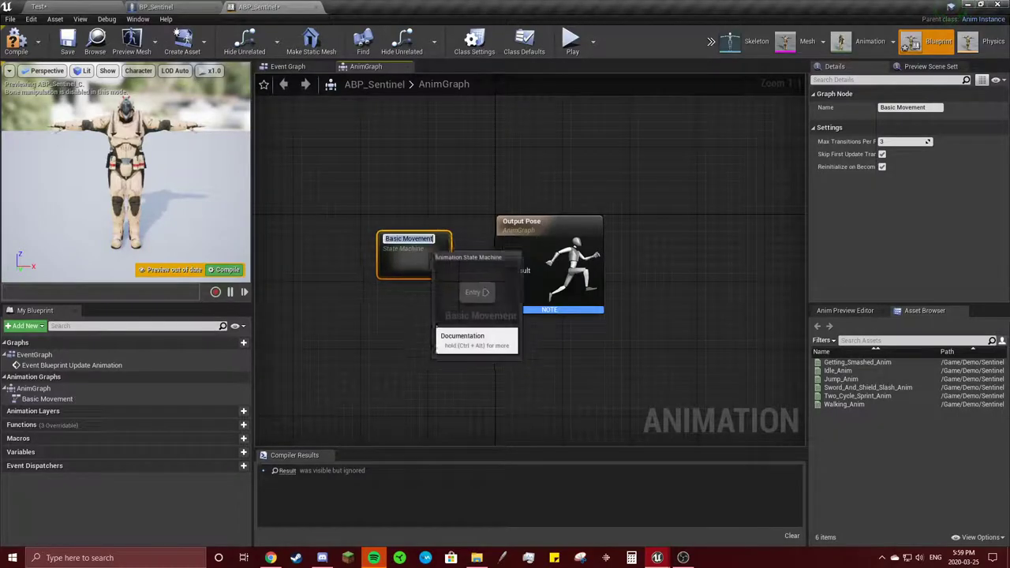
Inside the Basic Movement state machine, add a state named Idle from Idle_Anim and connect Entry to it.
double_click(405, 263)
right_drag(574, 226, 397, 217)
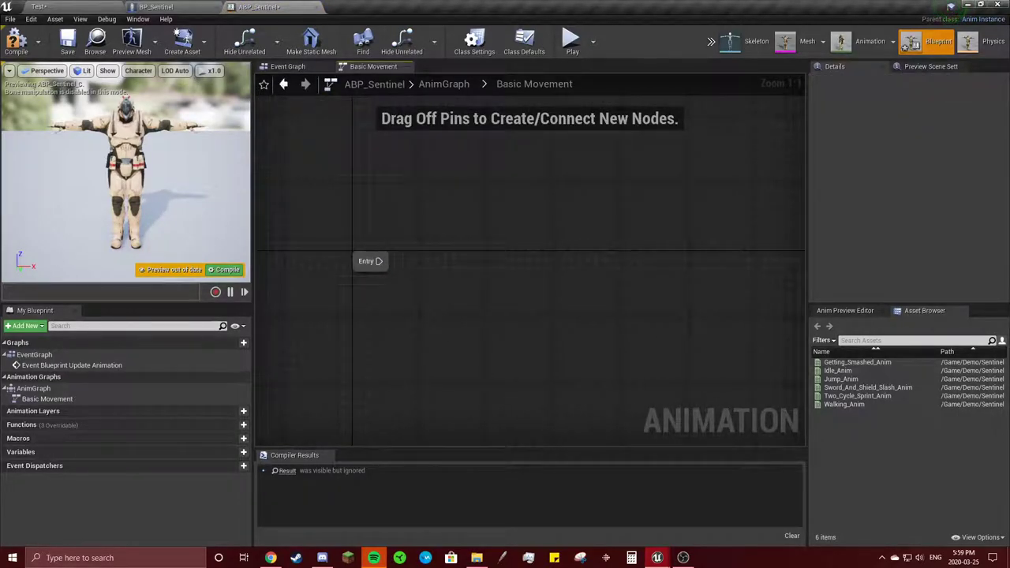
mouse_move(857, 396)
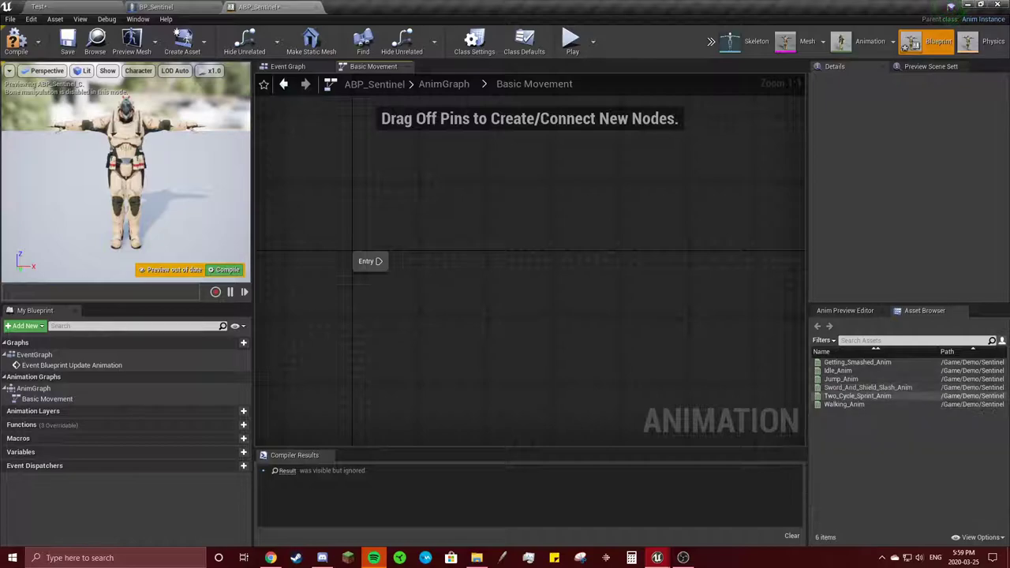
mouse_move(838, 371)
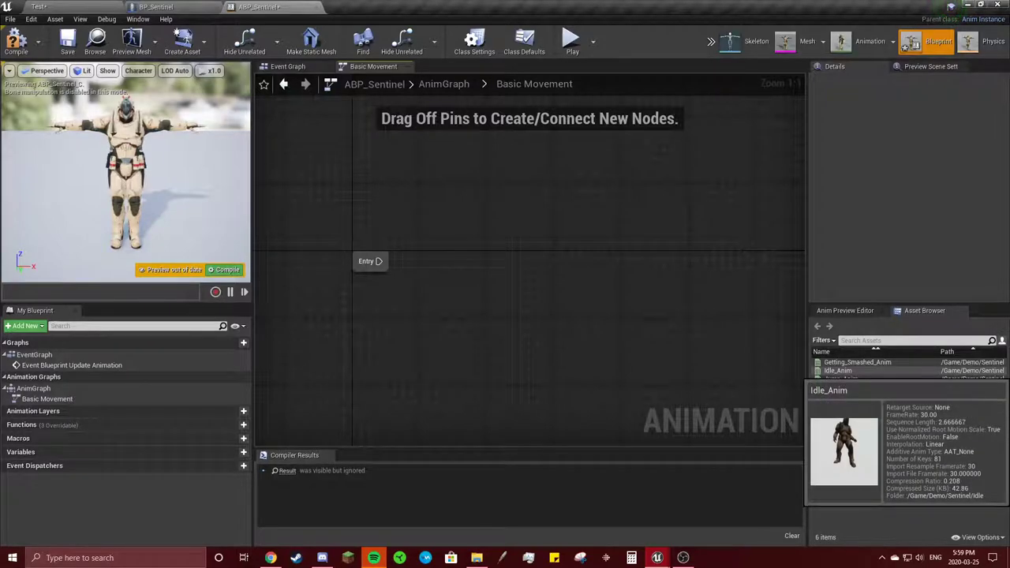
drag(839, 371, 449, 284)
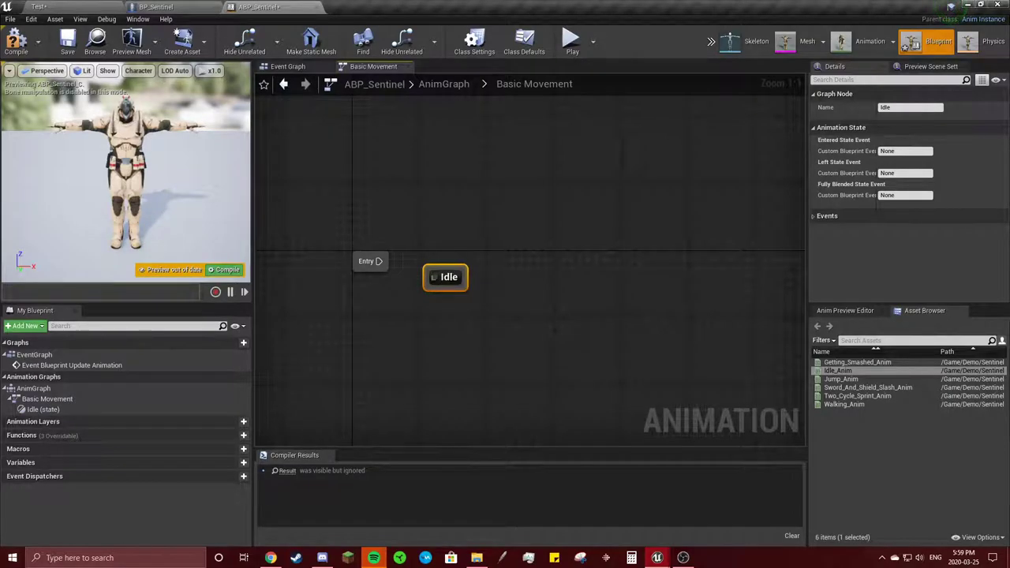
drag(379, 262, 444, 262)
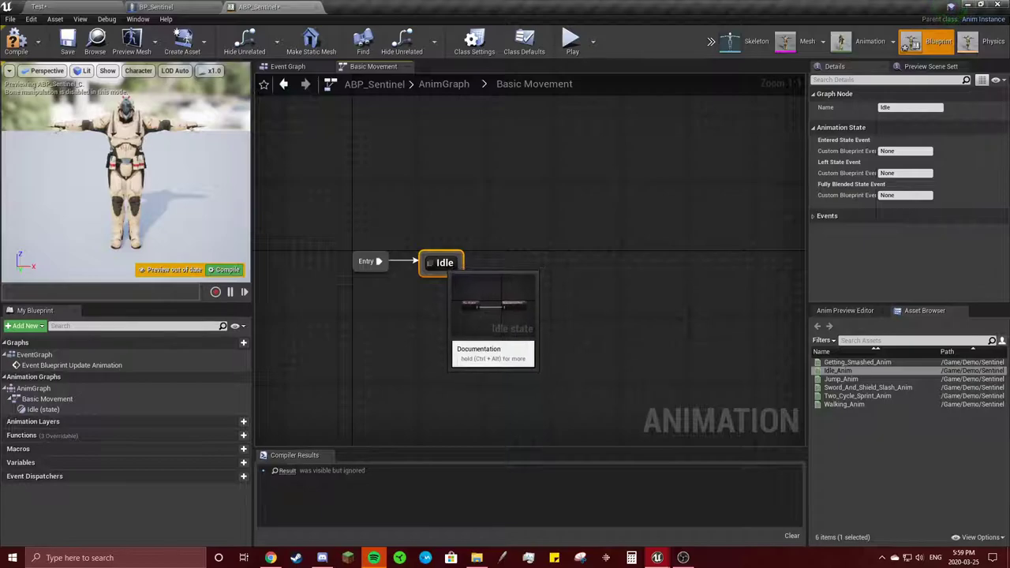
Move the Play Idle_Anim node closer to Output Animation Pose in the Idle state, and compile the blueprint from the Basic Movement graph.
double_click(445, 262)
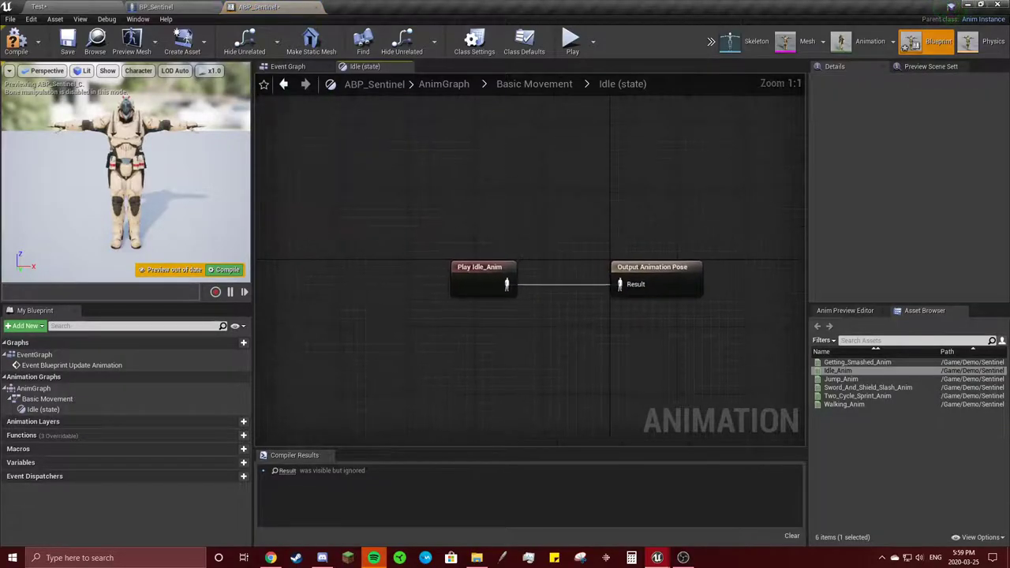
drag(495, 276, 528, 276)
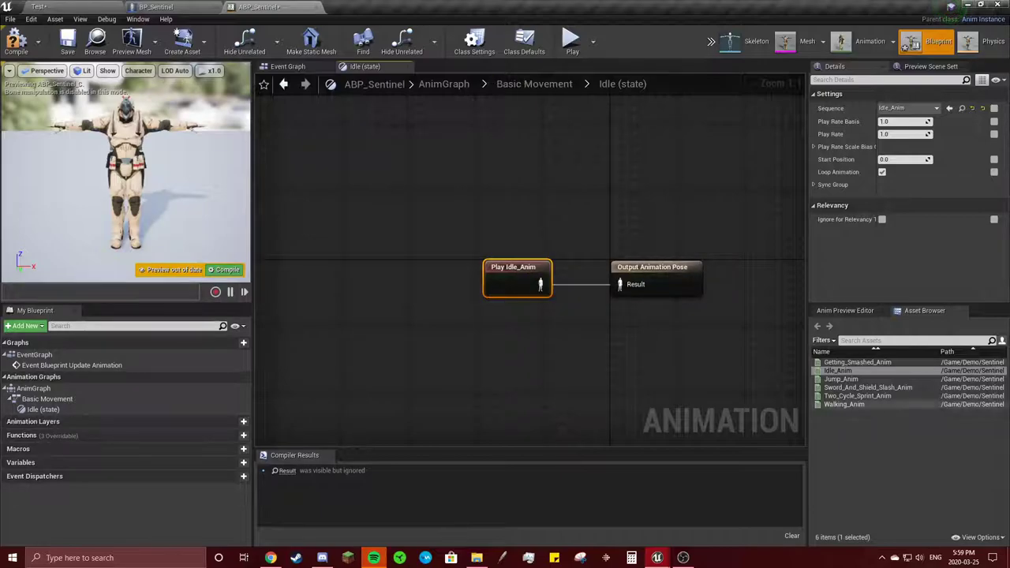
drag(841, 379, 862, 388)
key(Escape)
click(534, 84)
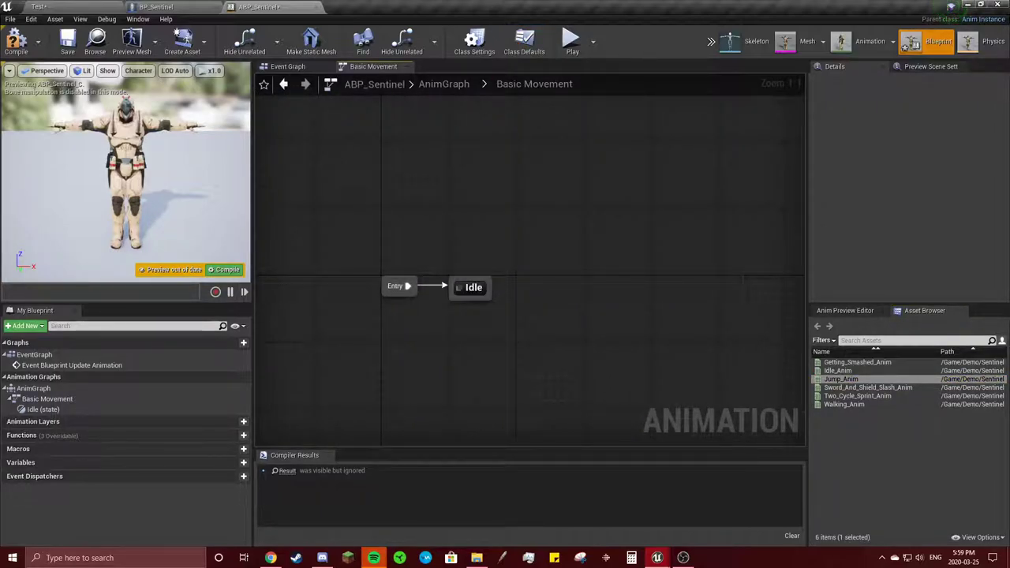
click(16, 41)
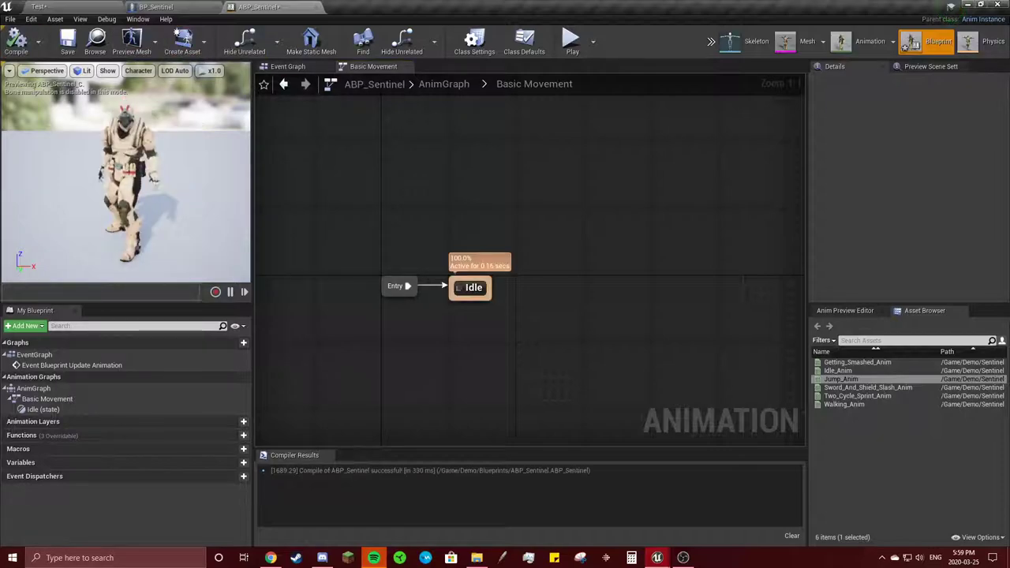
Add a state named Running with a transition from Idle, and place it above the Idle state.
right_drag(743, 286, 711, 309)
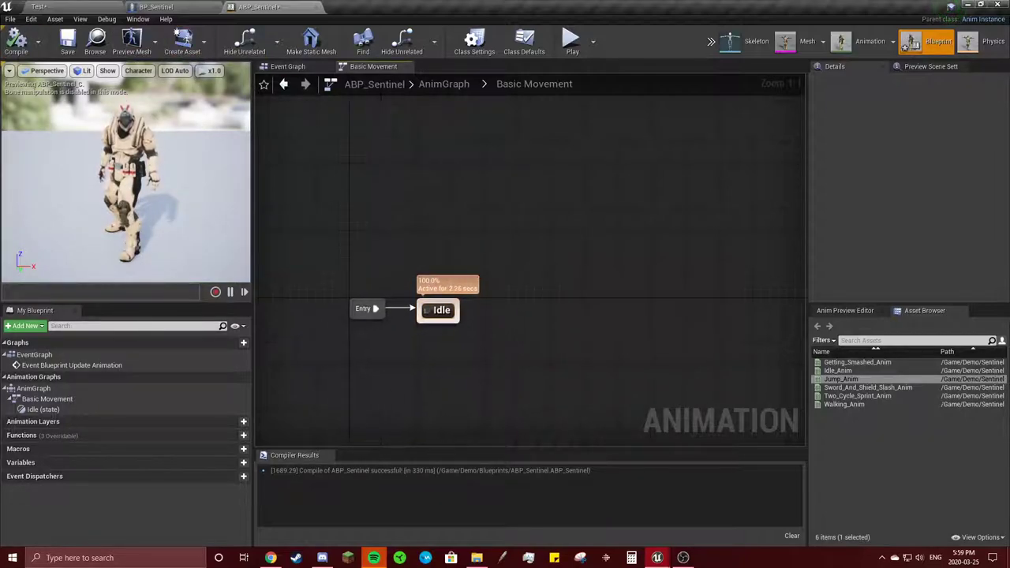
drag(429, 304, 427, 241)
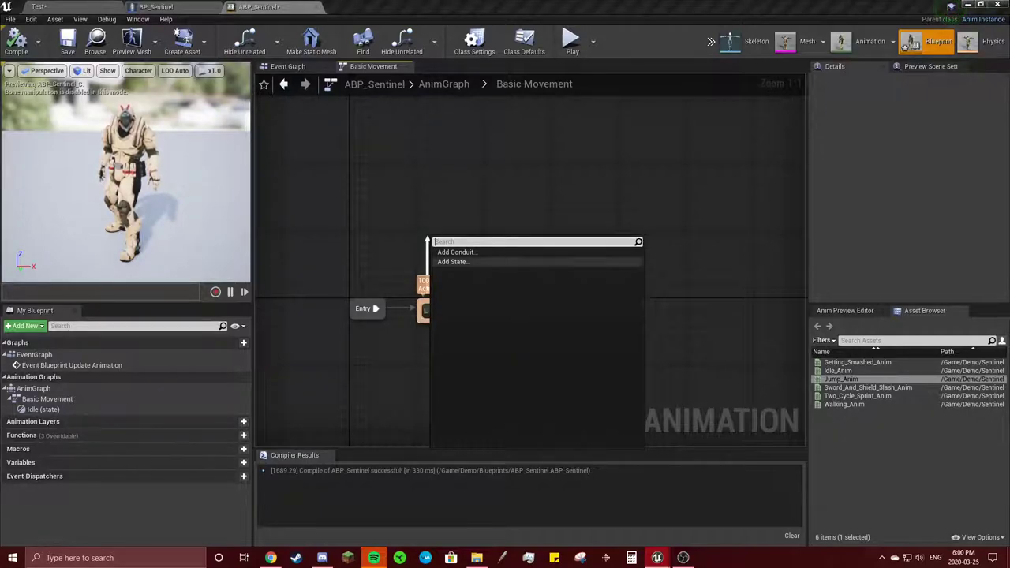
click(456, 261)
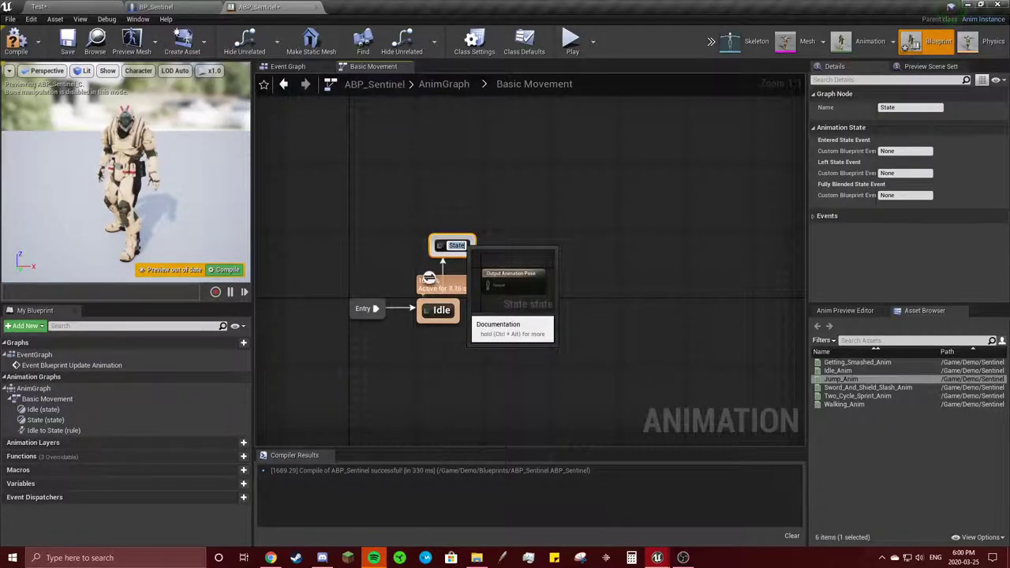
text(Running)
key(Return)
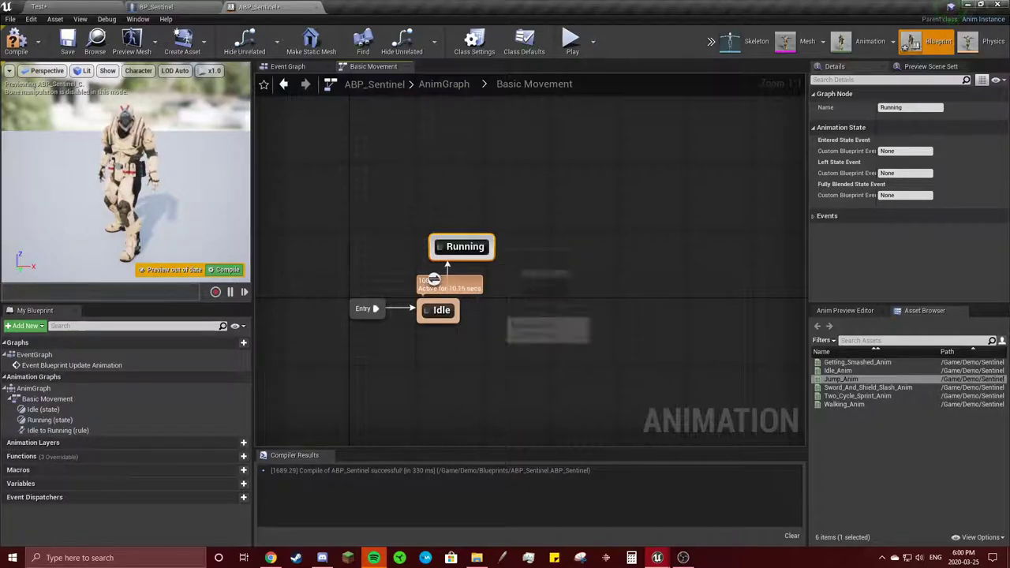
drag(465, 246, 445, 227)
Open the Running state's graph from the Basic Movement state machine.
double_click(438, 226)
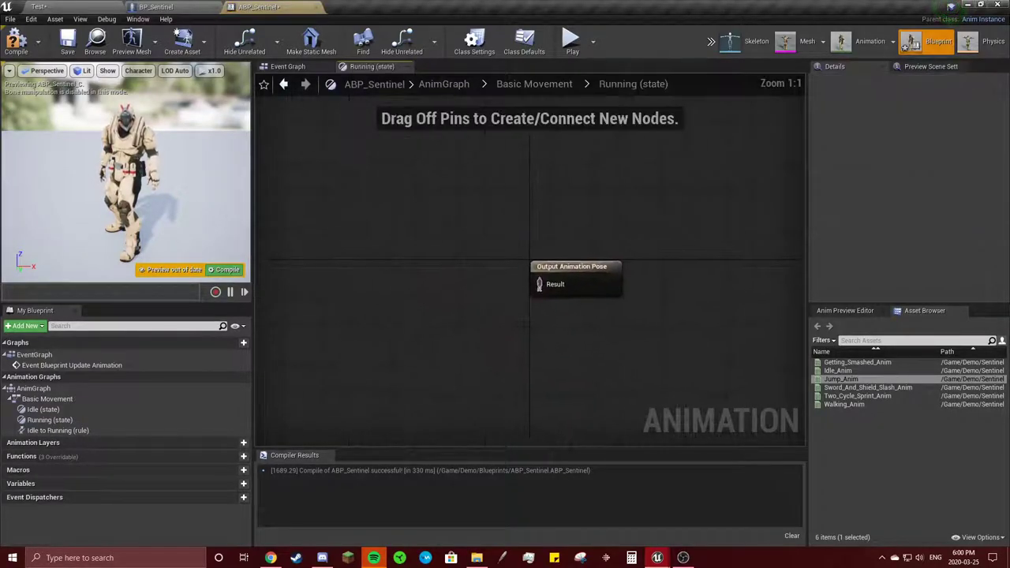
right_click(456, 286)
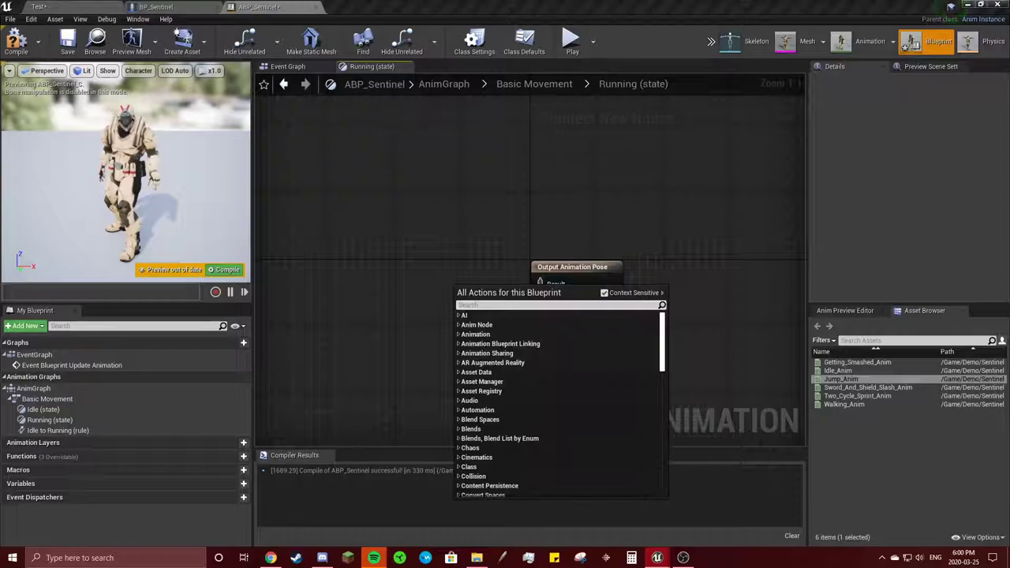
text(running)
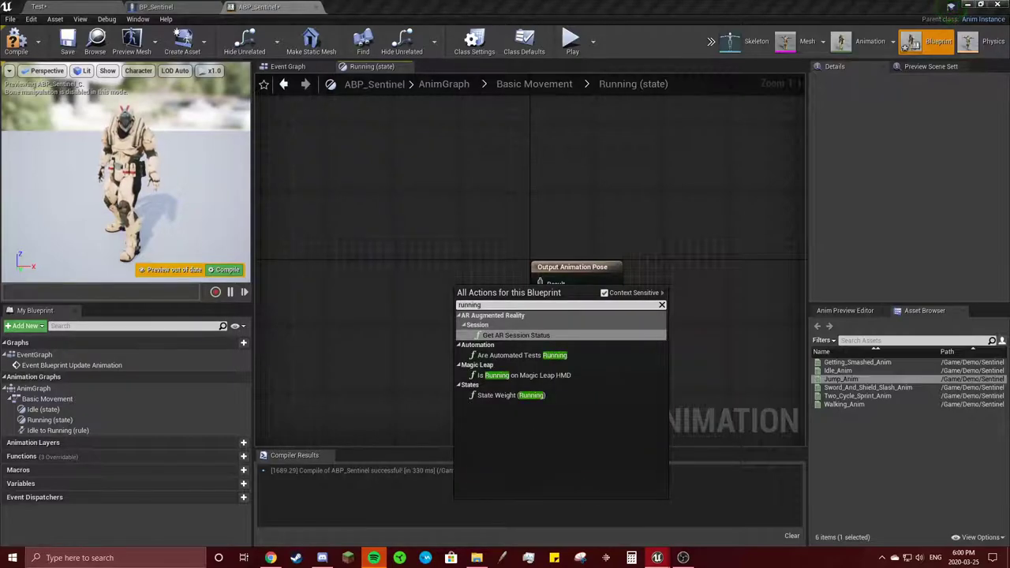
key(Escape)
drag(540, 285, 483, 290)
text(runn)
key(BackSpace)
key(BackSpace)
key(BackSpace)
key(BackSpace)
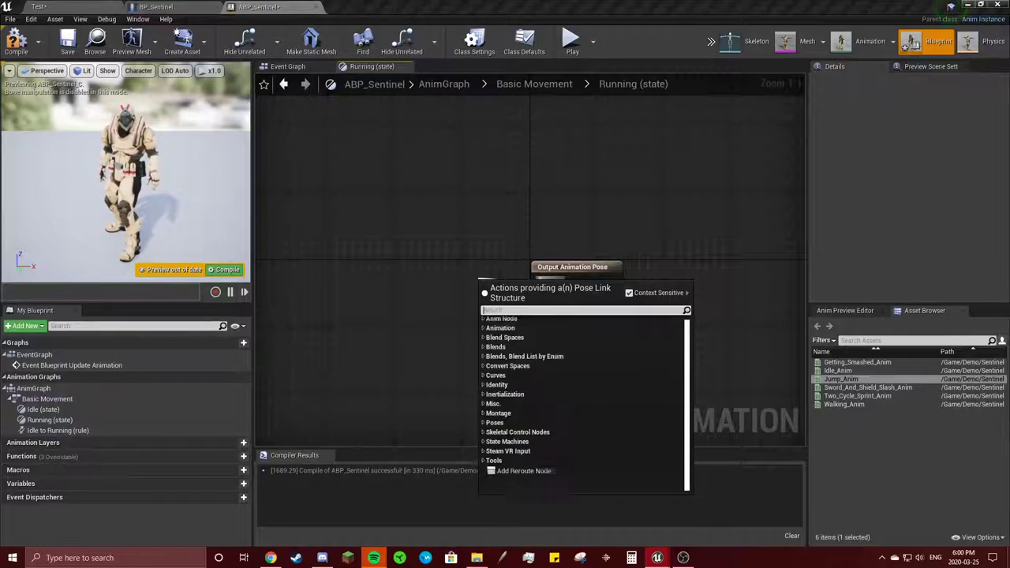
key(Escape)
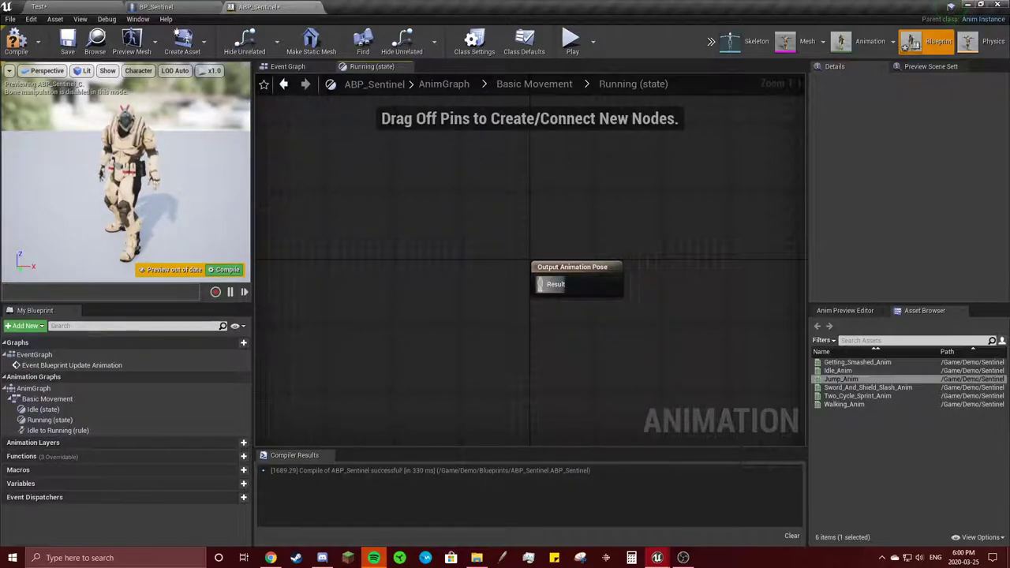
Add a Play Two_Cycle_Sprint_Anim node linked to the Running state's Output Animation Pose, space the nodes apart, and compile the blueprint.
drag(541, 284, 483, 286)
text(sprin)
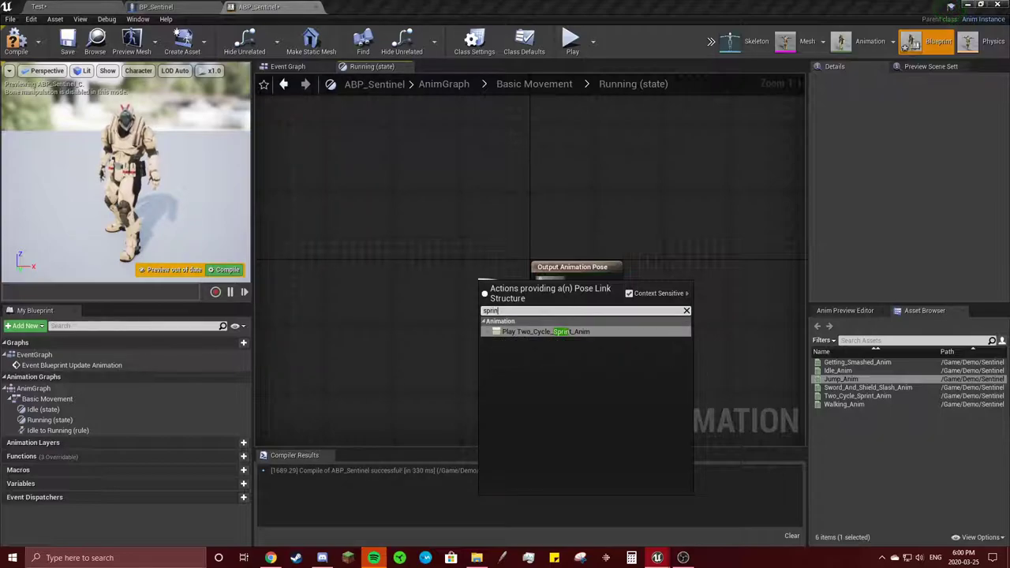
click(546, 331)
drag(517, 288, 427, 268)
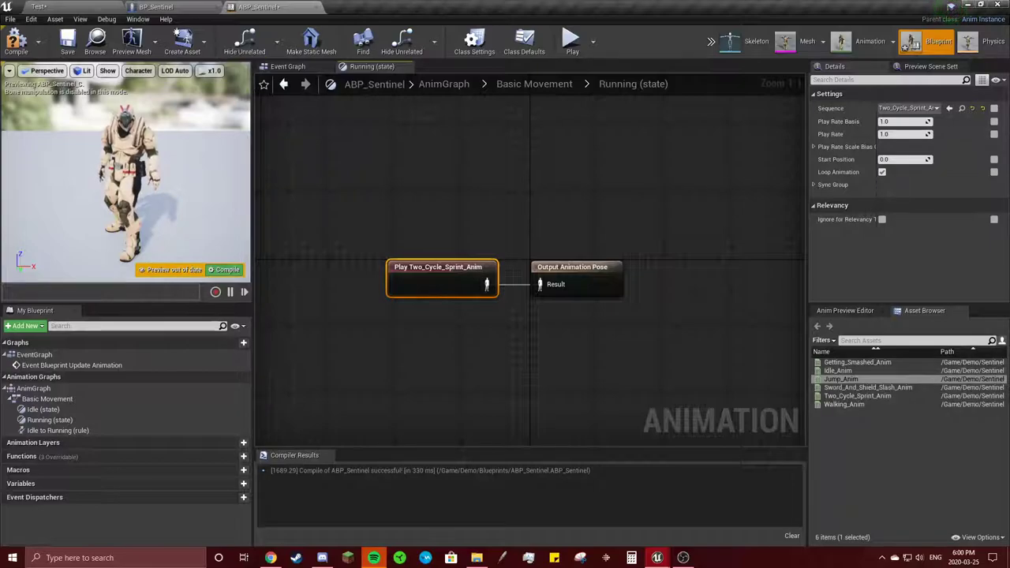
click(16, 41)
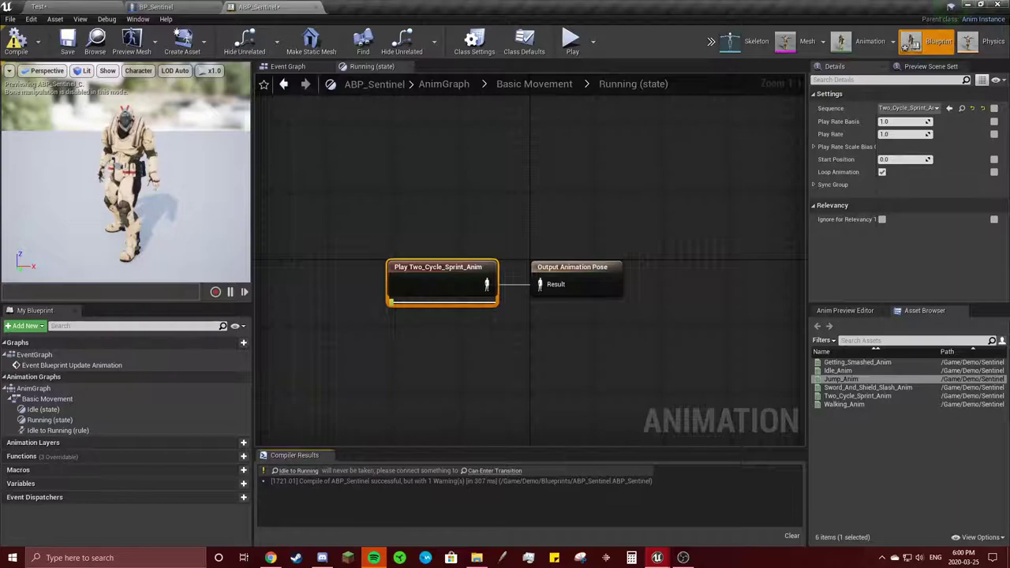
In the Basic Movement graph, add a transition from the Running state back to Idle.
click(534, 83)
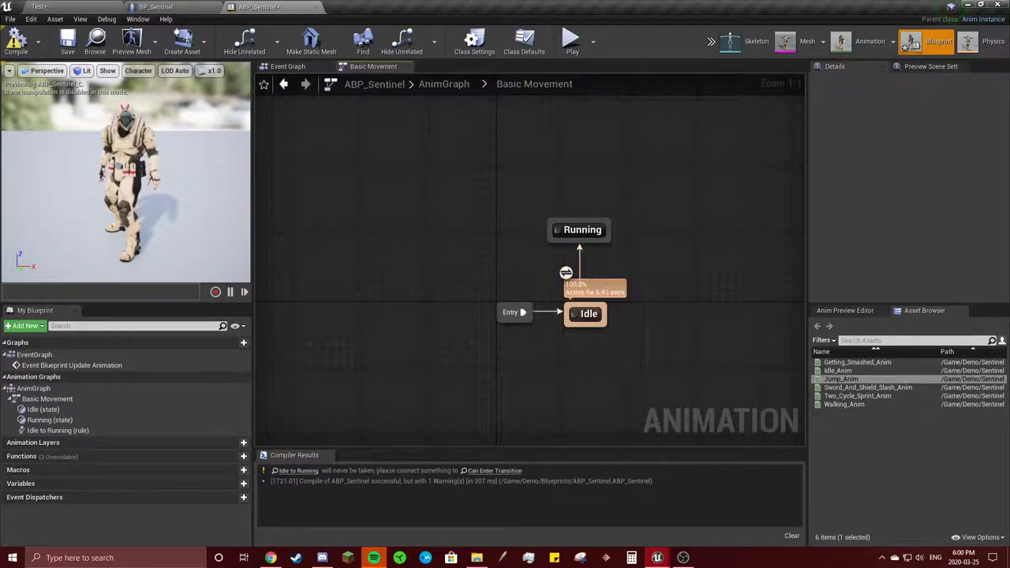
drag(580, 241, 588, 317)
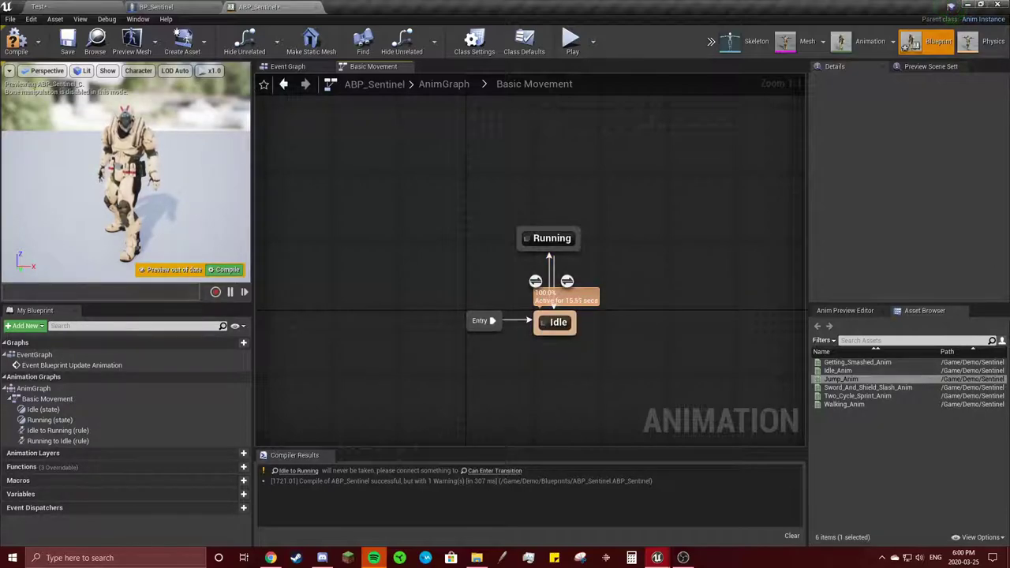
From the Idle to Running transition rule, create a Boolean variable named Can Run and compile the blueprint.
double_click(535, 281)
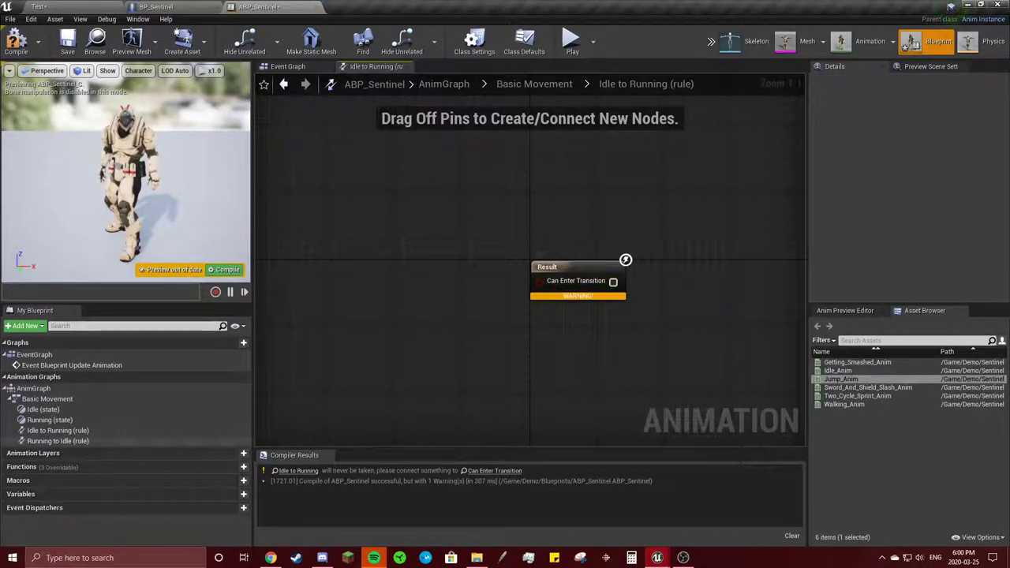
mouse_move(127, 494)
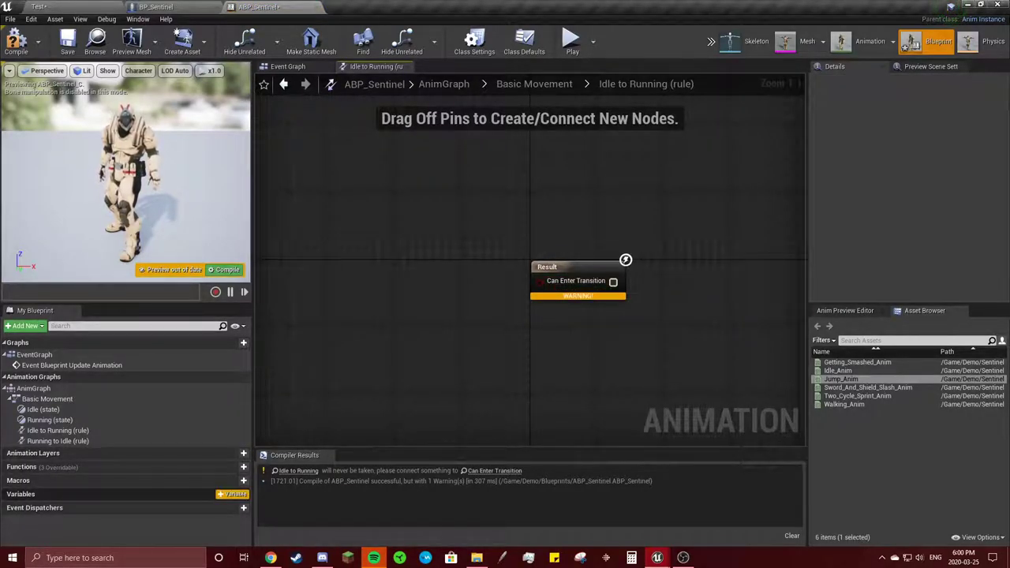
click(233, 494)
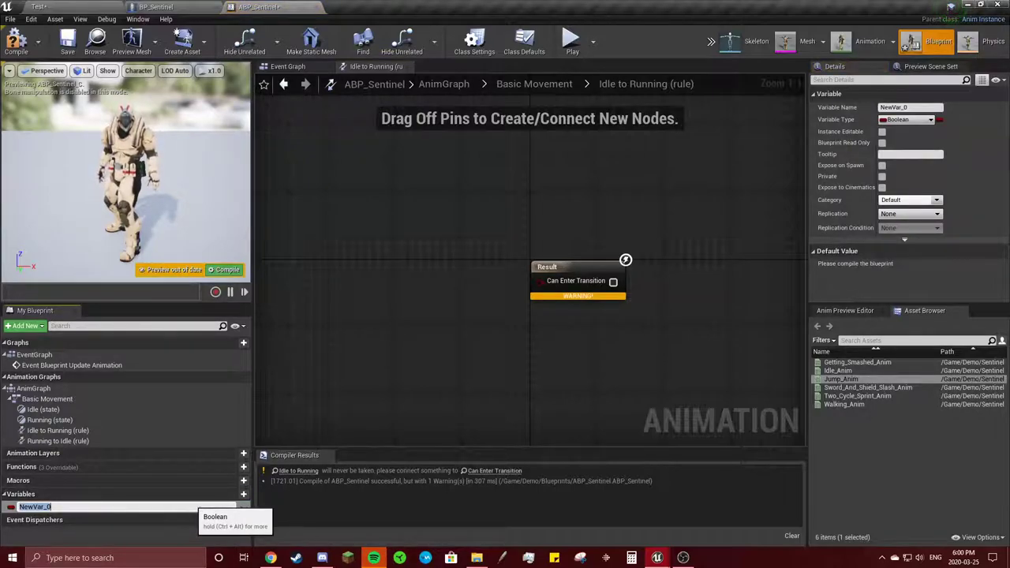
key(Return)
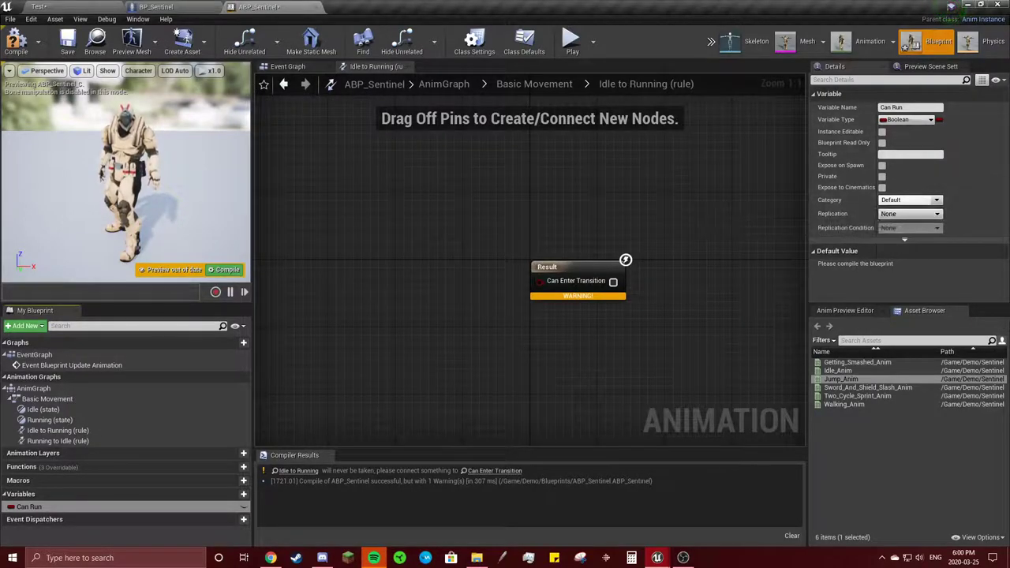
click(16, 40)
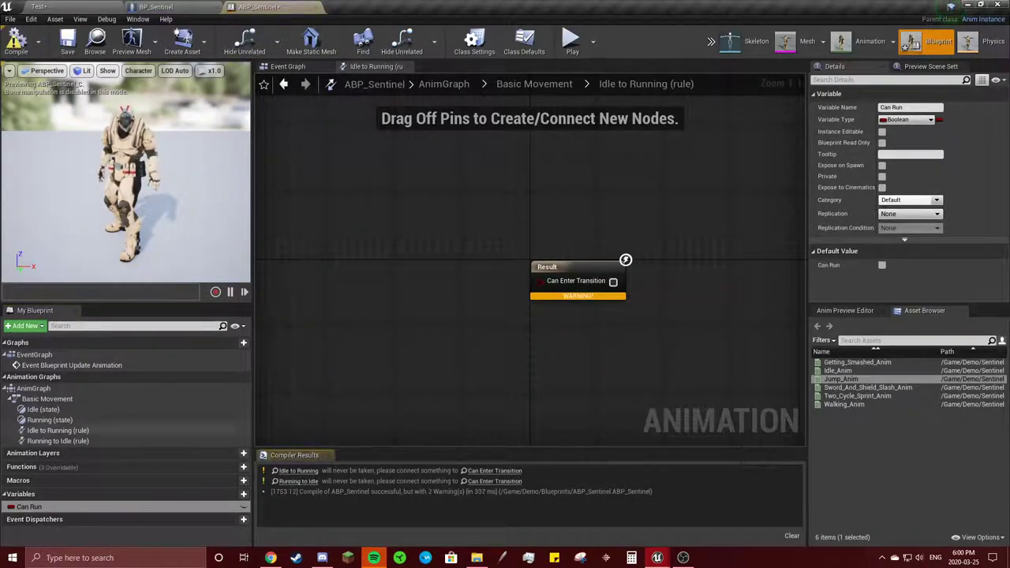
Get Can Run in the Idle to Running rule, connect it to Can Enter Transition, and compile the blueprint.
drag(29, 507, 261, 456)
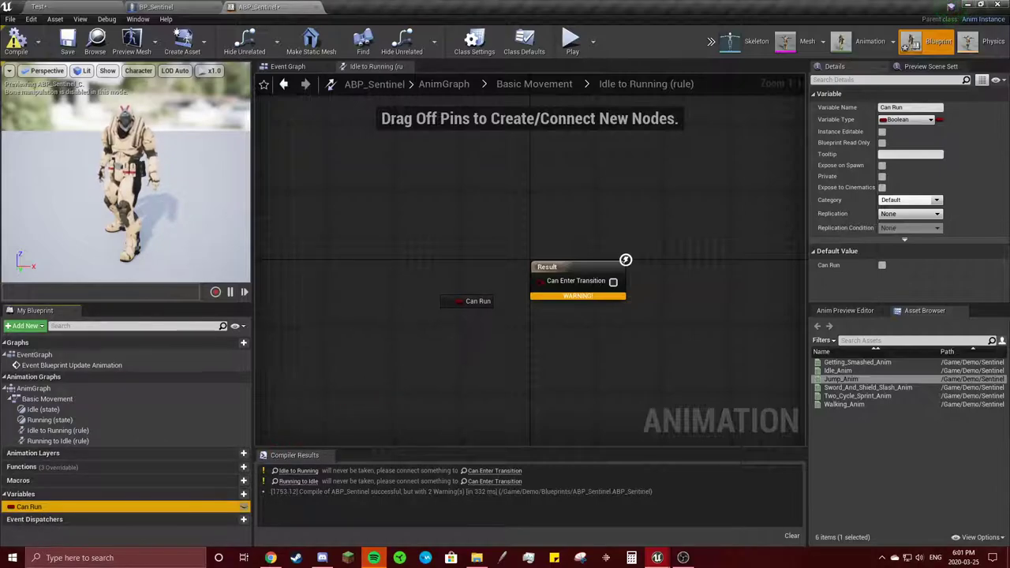
drag(439, 297, 561, 298)
click(458, 300)
click(16, 41)
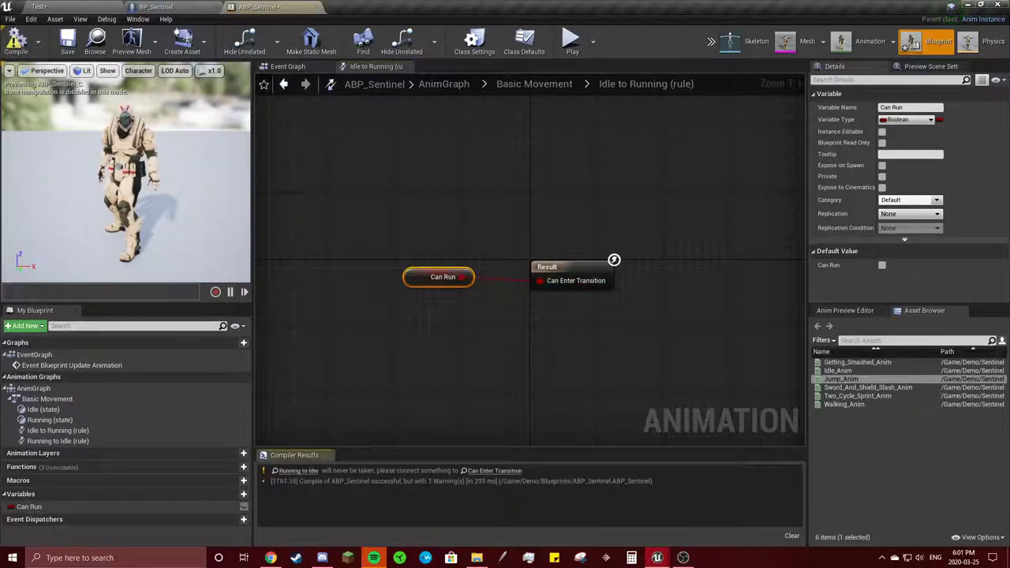
Recheck the Can Run condition in the Idle to Running transition rule.
click(534, 84)
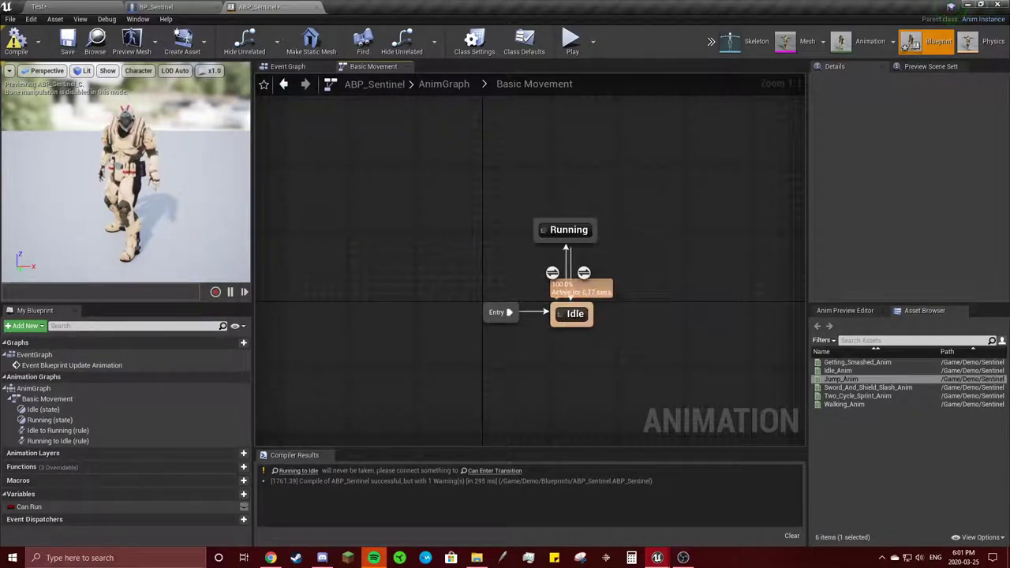
double_click(552, 272)
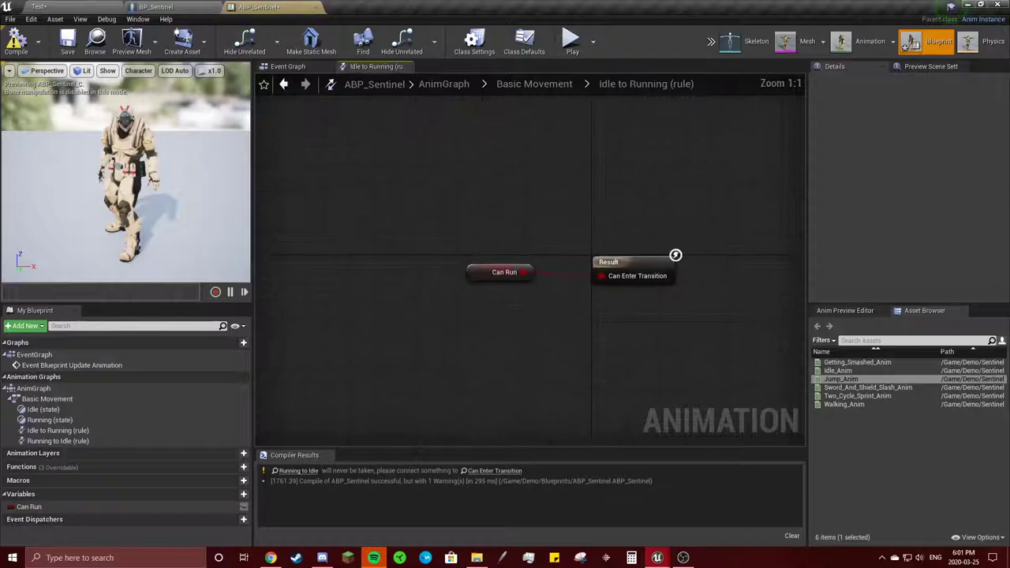
click(504, 273)
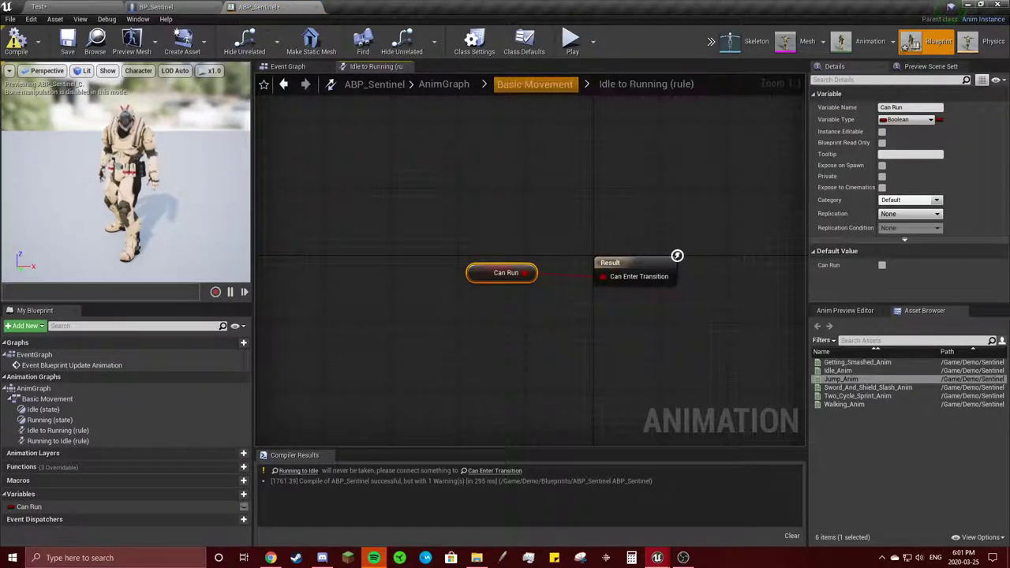
In the Running to Idle transition rule, get the Can Run variable and feed it into a NOT Boolean node.
click(534, 84)
double_click(584, 273)
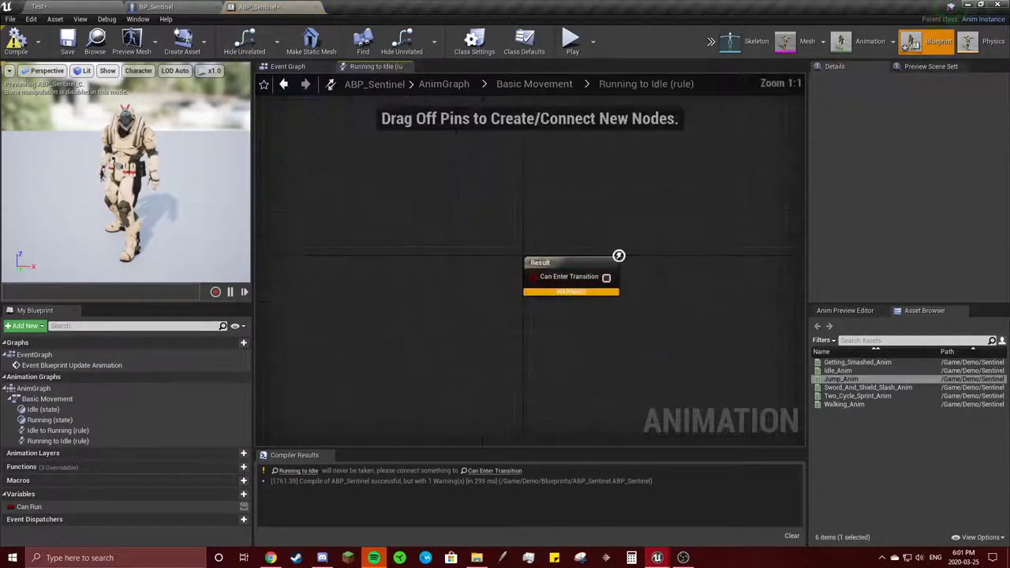
drag(29, 507, 347, 256)
click(399, 295)
drag(404, 270, 446, 283)
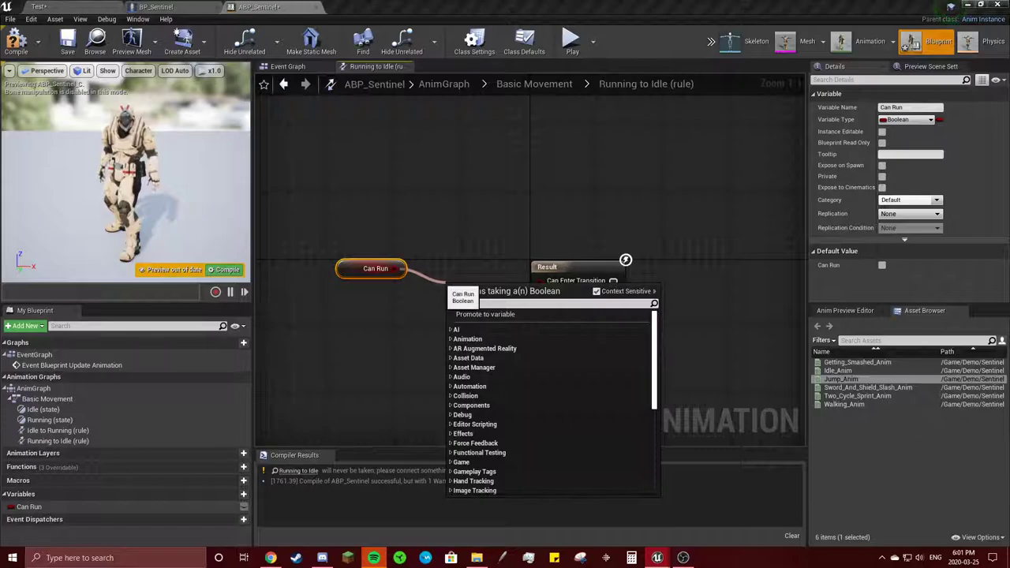
text(not)
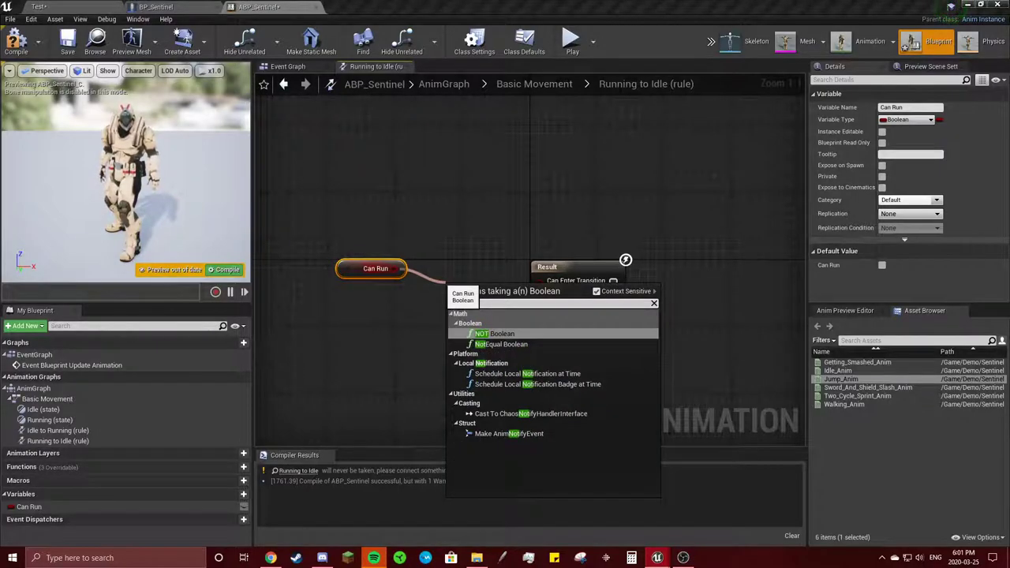
key(Return)
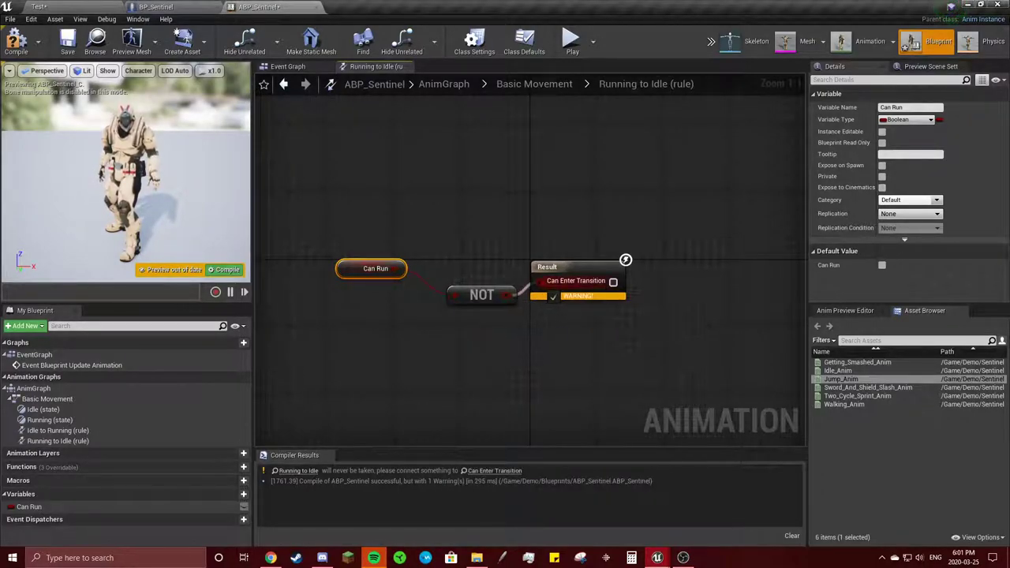
Connect the NOT output to Can Enter Transition, line up the rule's nodes in a row, and compile the blueprint.
drag(537, 282, 480, 268)
drag(566, 265, 564, 257)
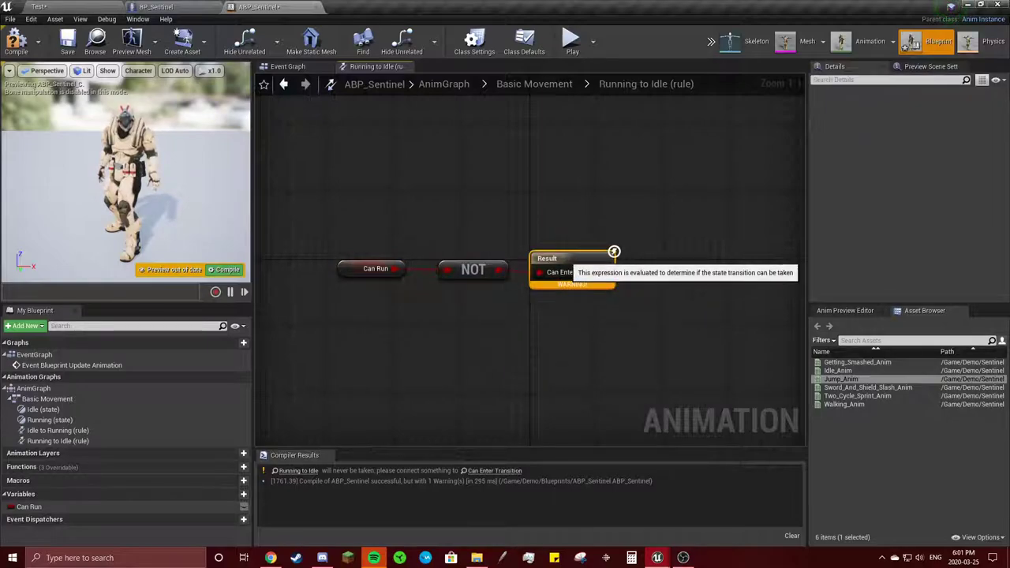
click(15, 40)
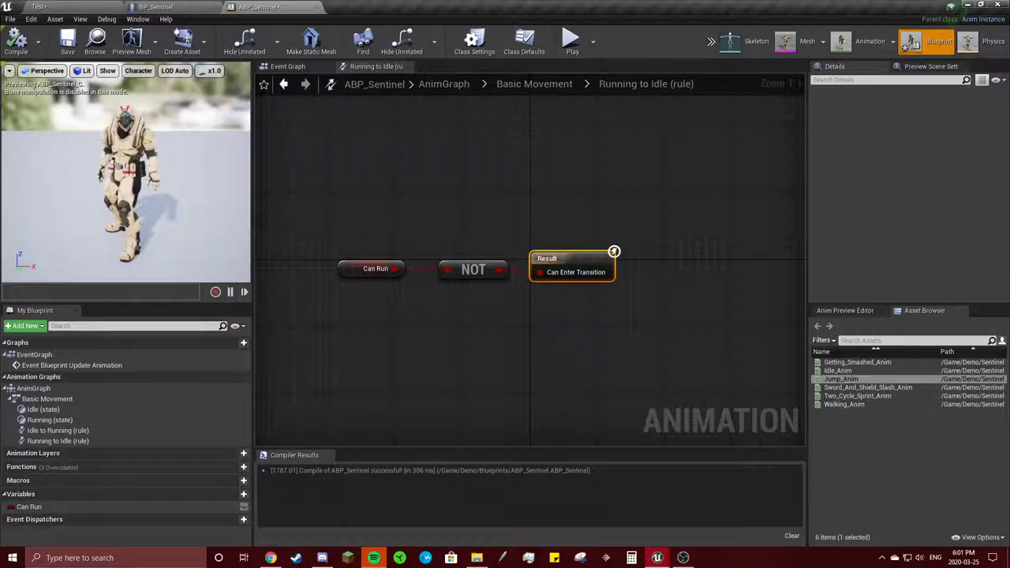
click(158, 7)
click(259, 8)
click(71, 7)
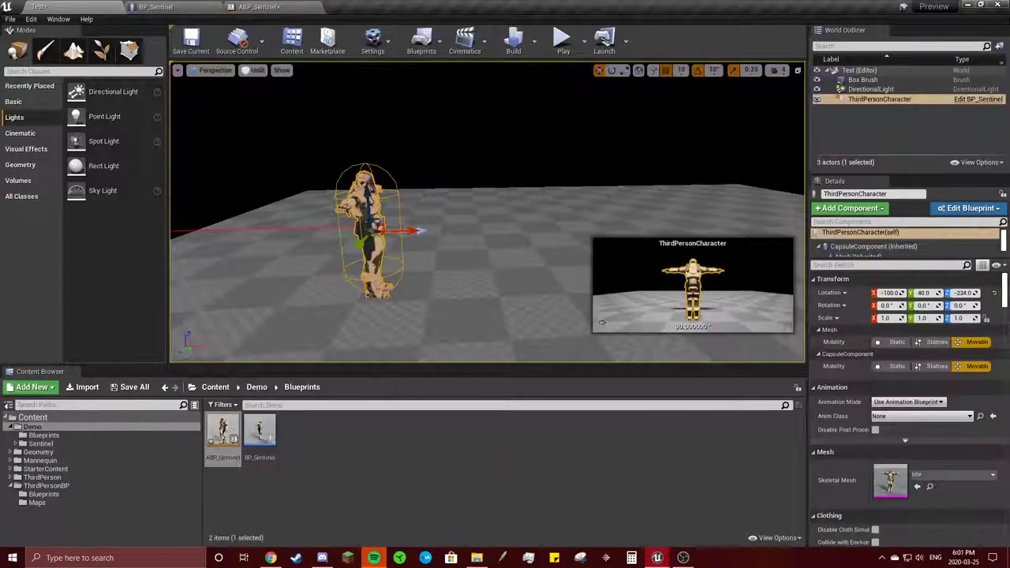
click(260, 6)
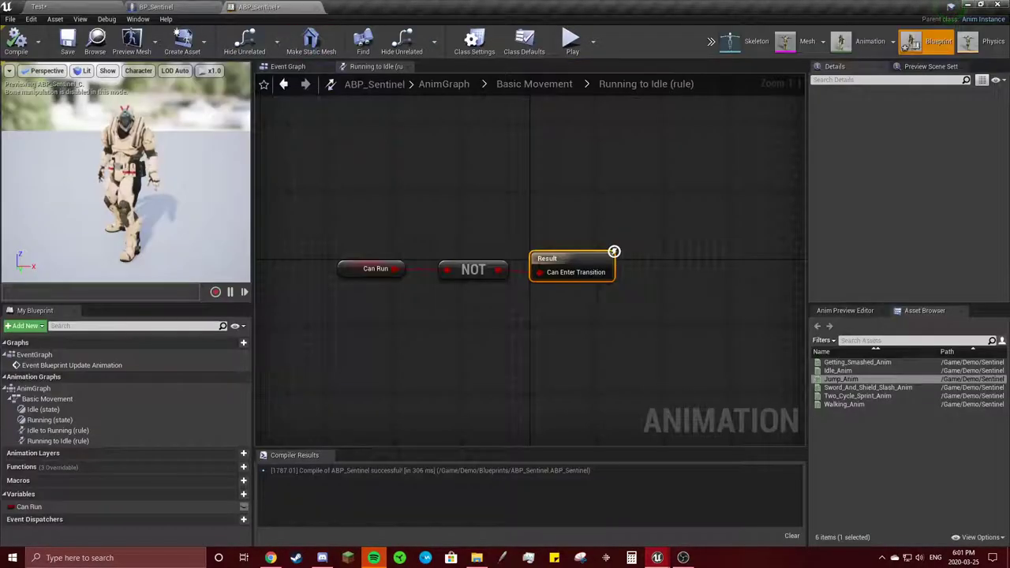
click(535, 84)
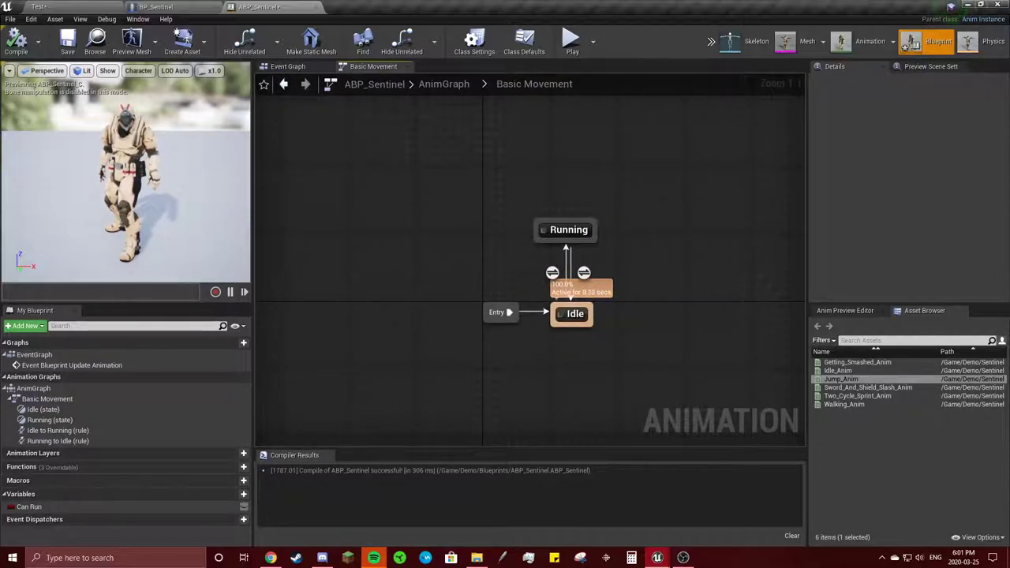
On BP_Sentinel's Mesh component, keep Animation Mode on Use Animation Blueprint, set Anim Class to ABP_Sentinel, and compile the blueprint.
click(152, 6)
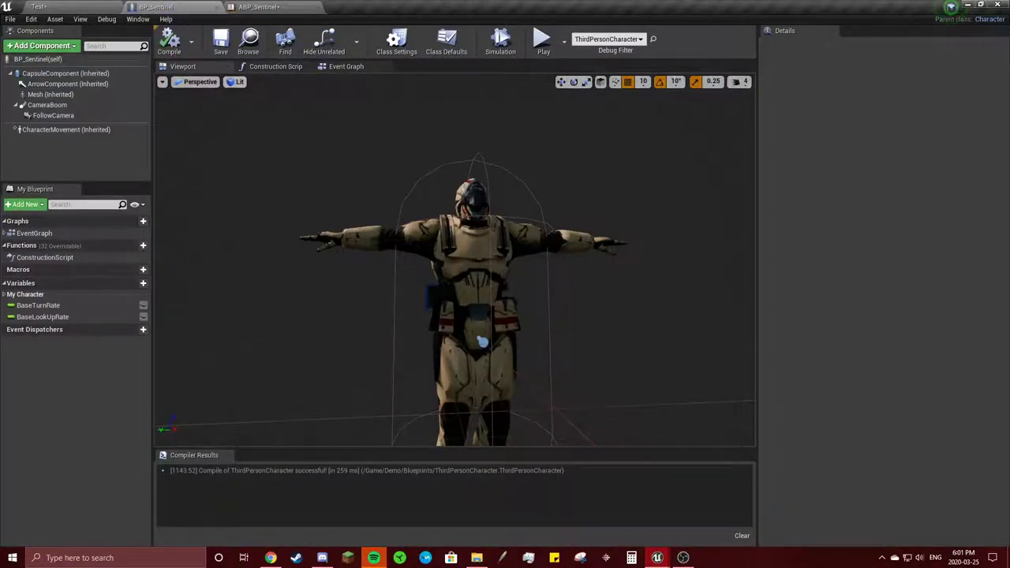
click(51, 94)
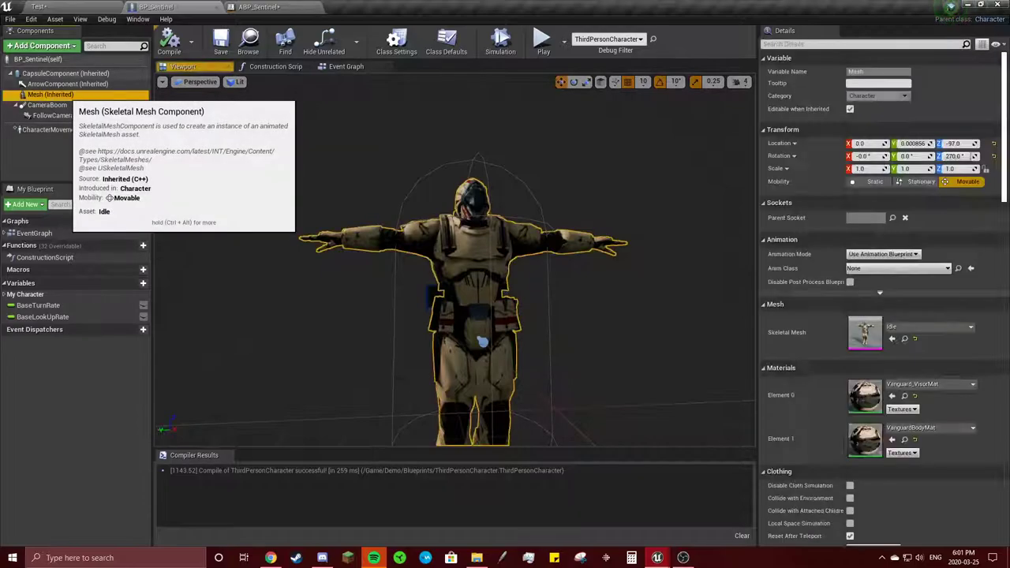
click(56, 73)
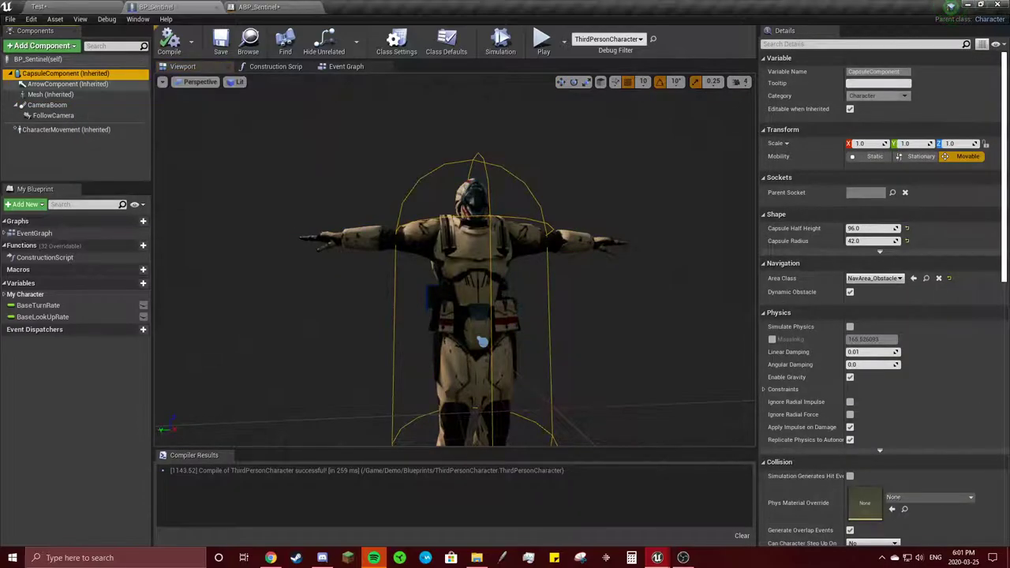
click(51, 93)
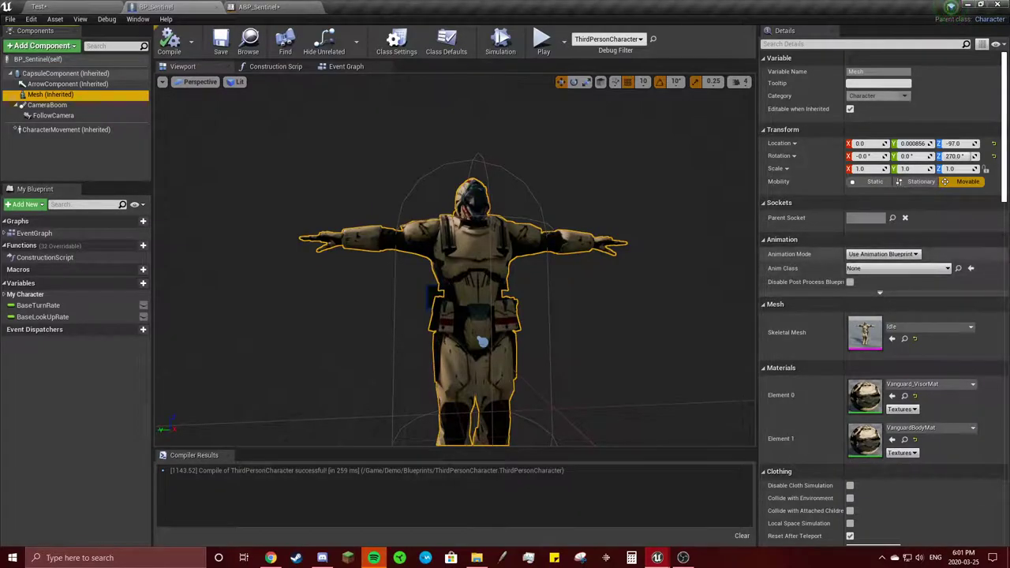
click(882, 254)
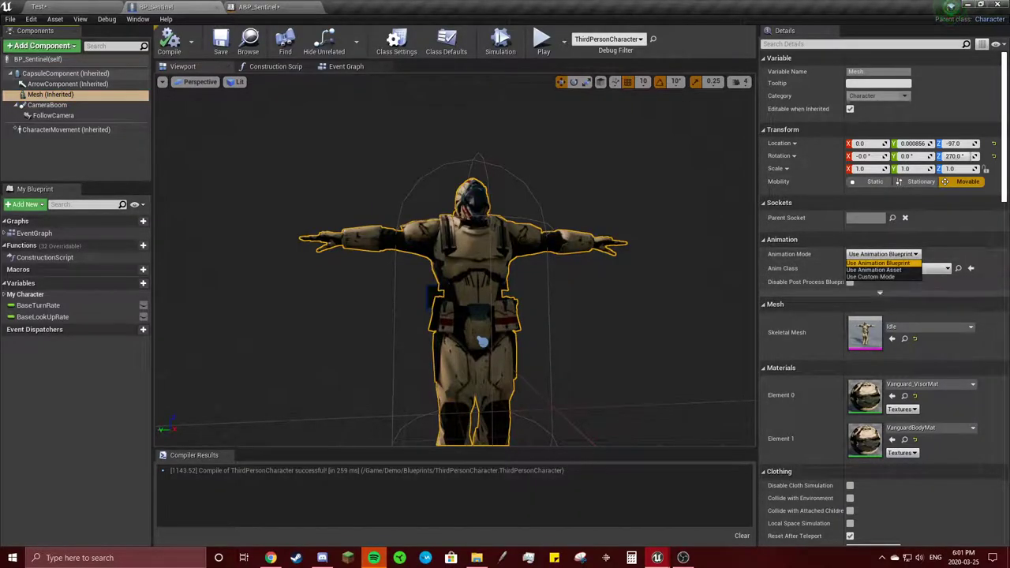
click(818, 254)
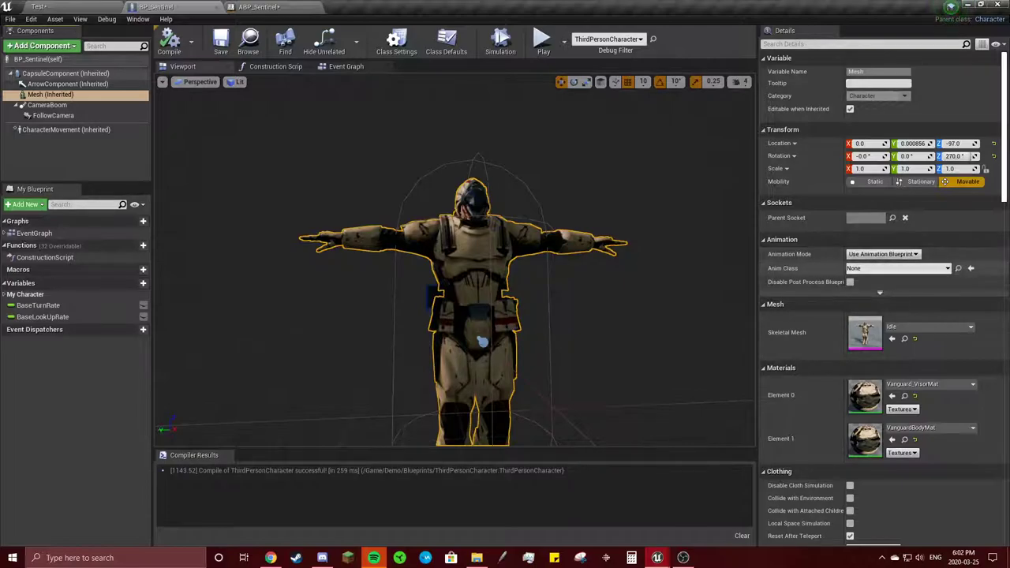
click(860, 268)
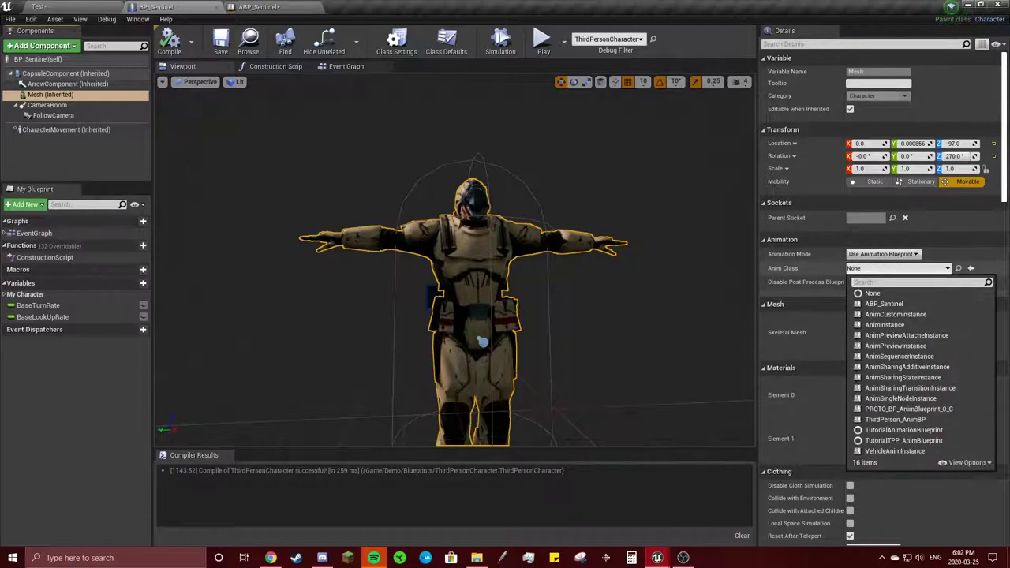
click(884, 304)
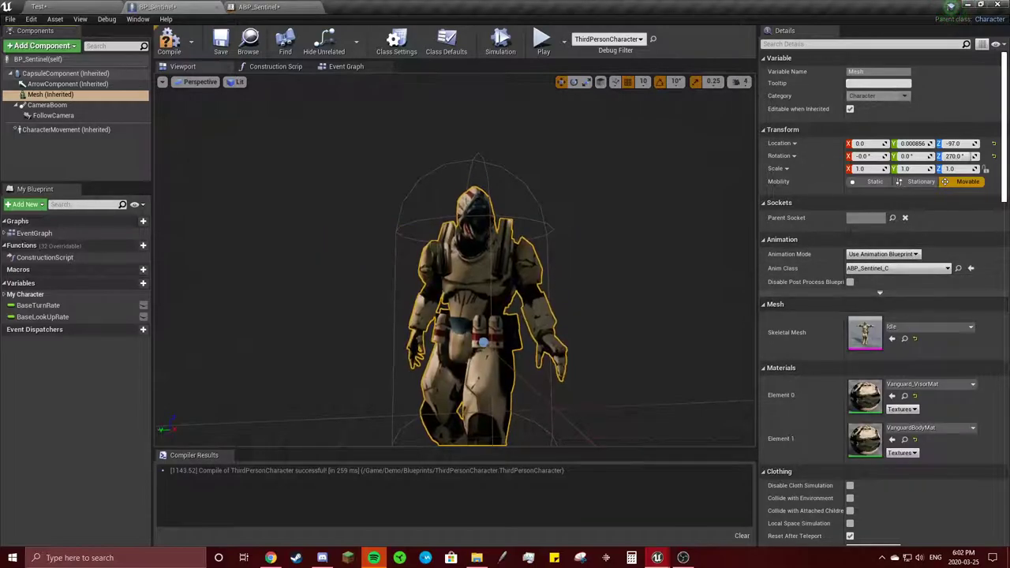
click(169, 39)
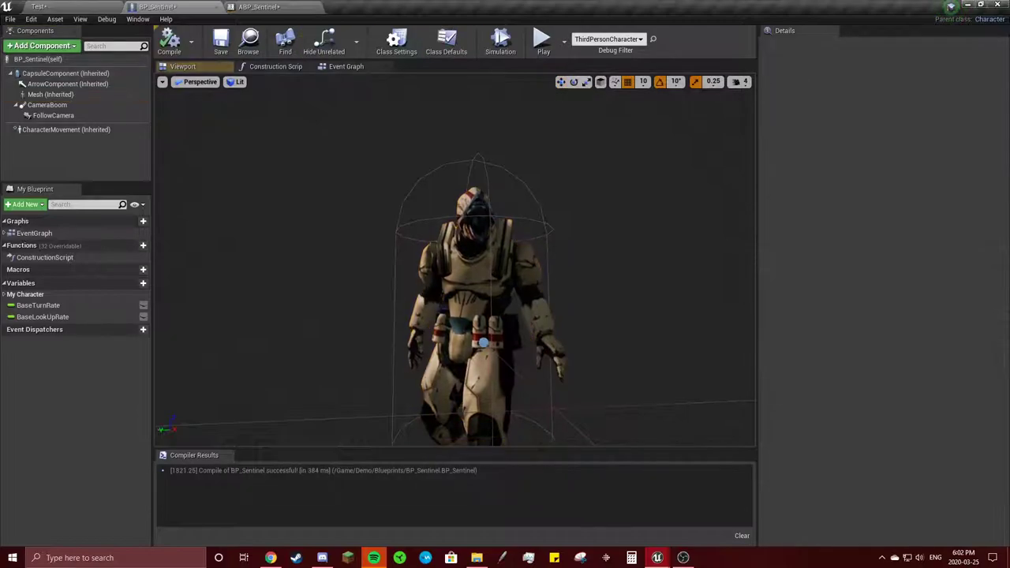
Play the Test level to check the Sentinel character's animation, and stop the play session.
click(37, 7)
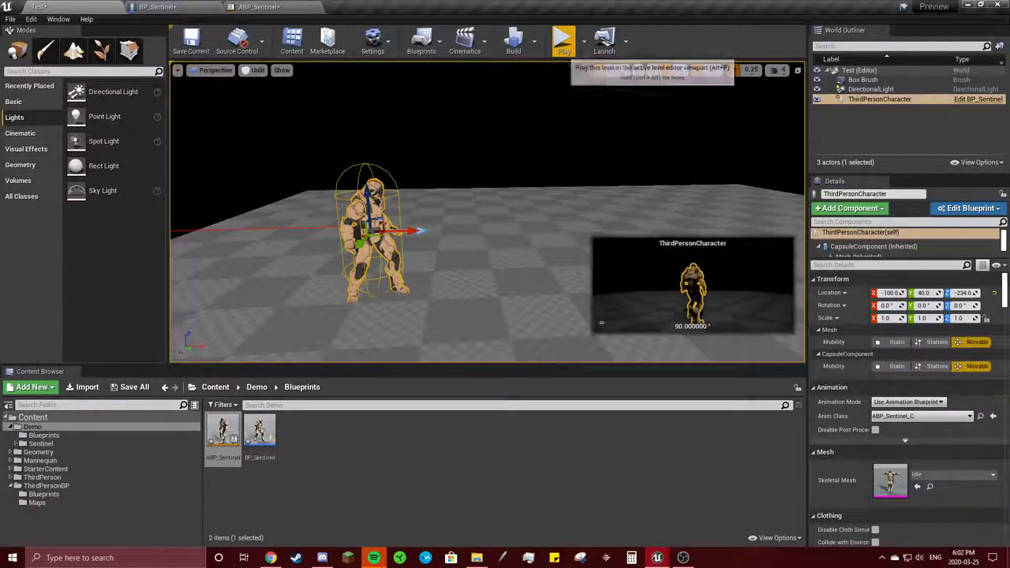
click(561, 37)
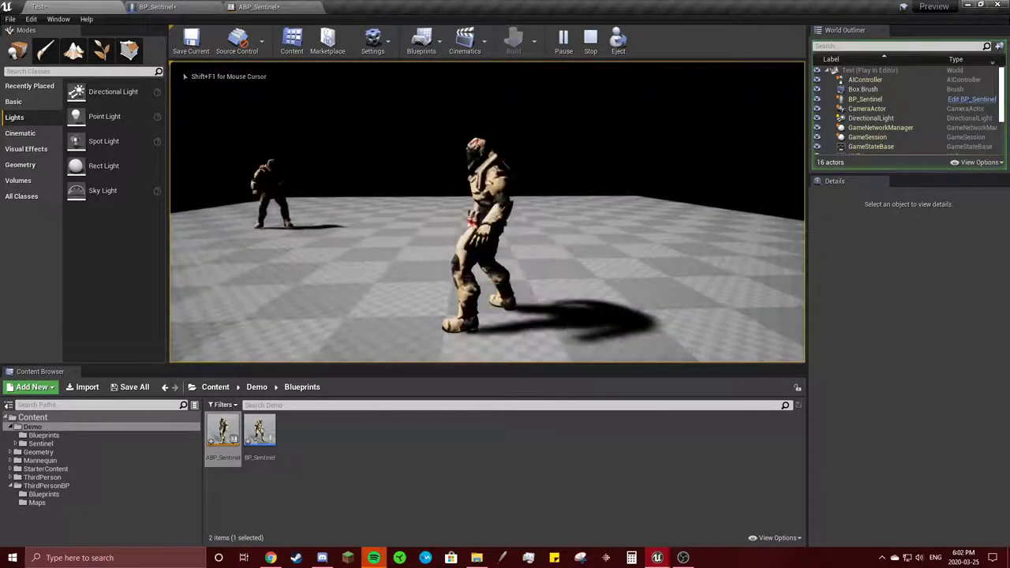
key(Escape)
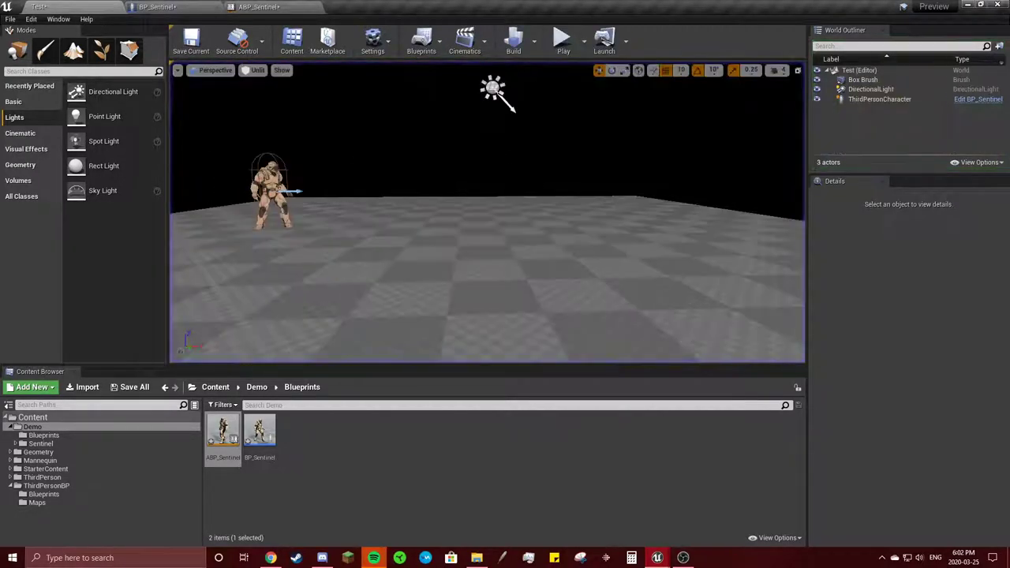
Return to the Basic Movement state machine in ABP_Sentinel to review the Idle and Running transitions.
click(162, 6)
click(259, 6)
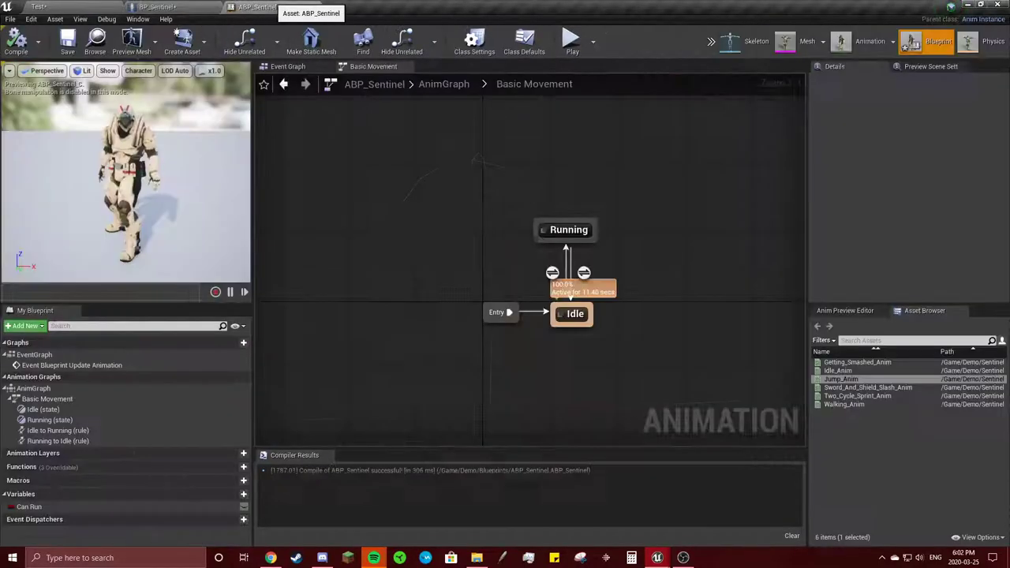
right_drag(584, 217, 470, 180)
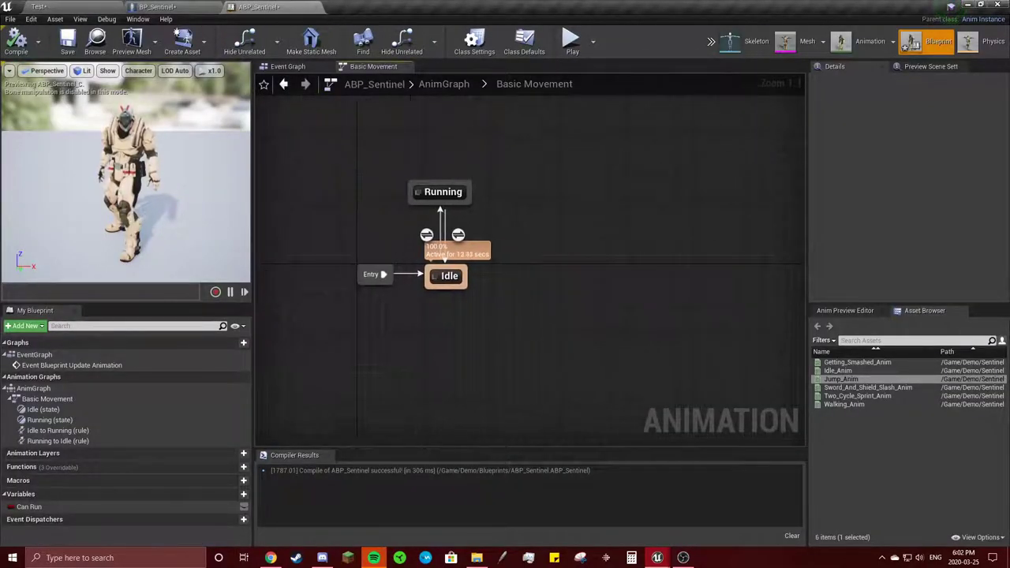